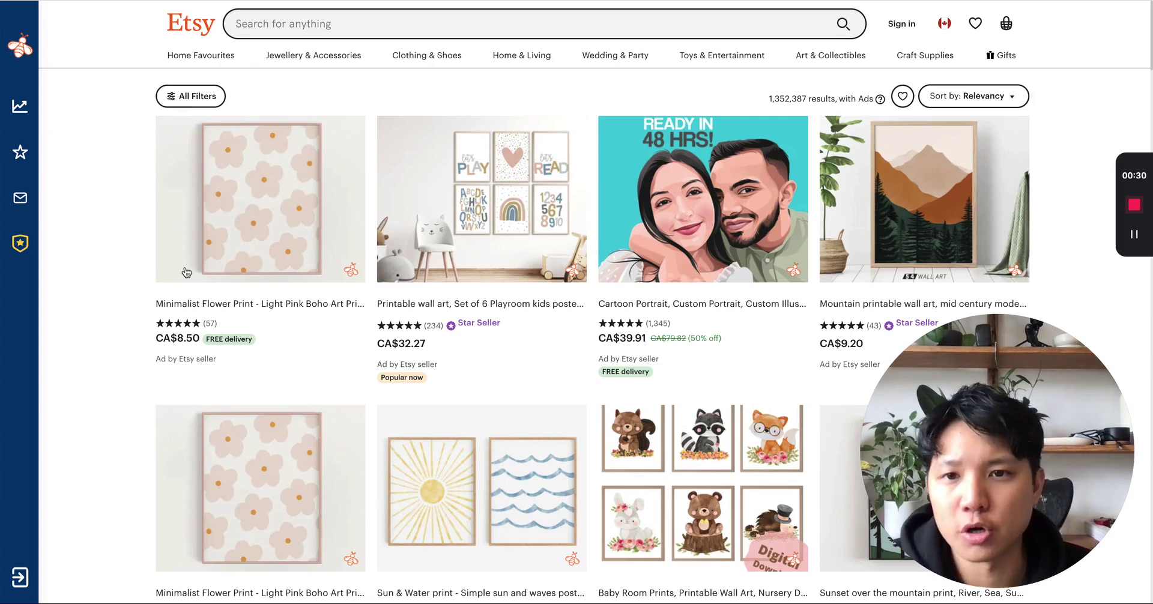
- Look through the wall art listings in the search results, checking their titles, prices and reviews
mouse_move(432, 241)
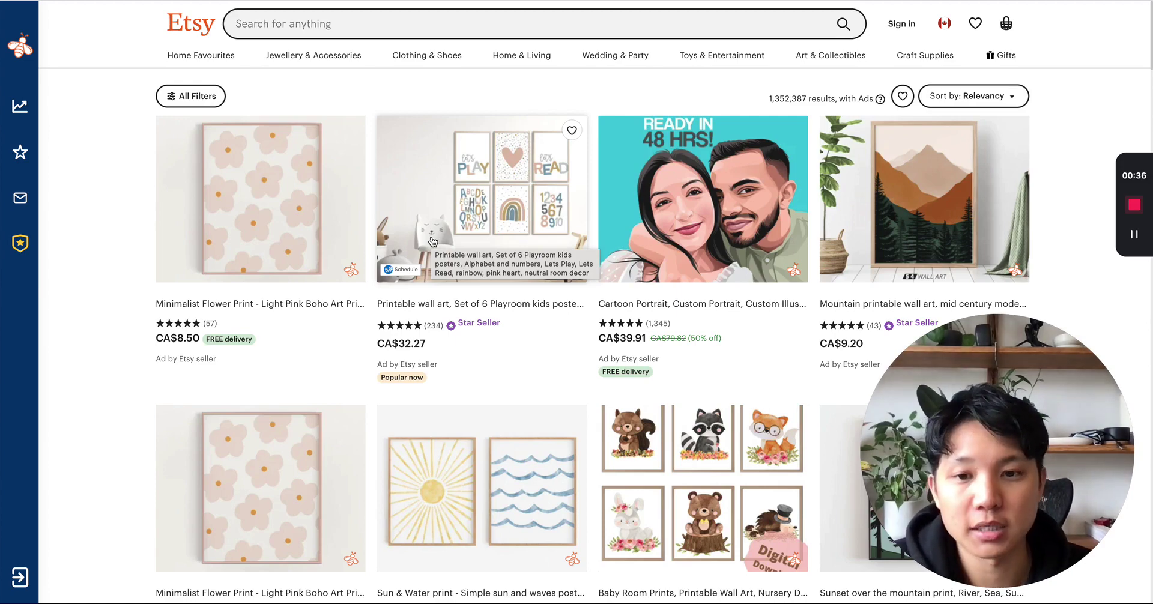
scroll(150, 407, down, 5)
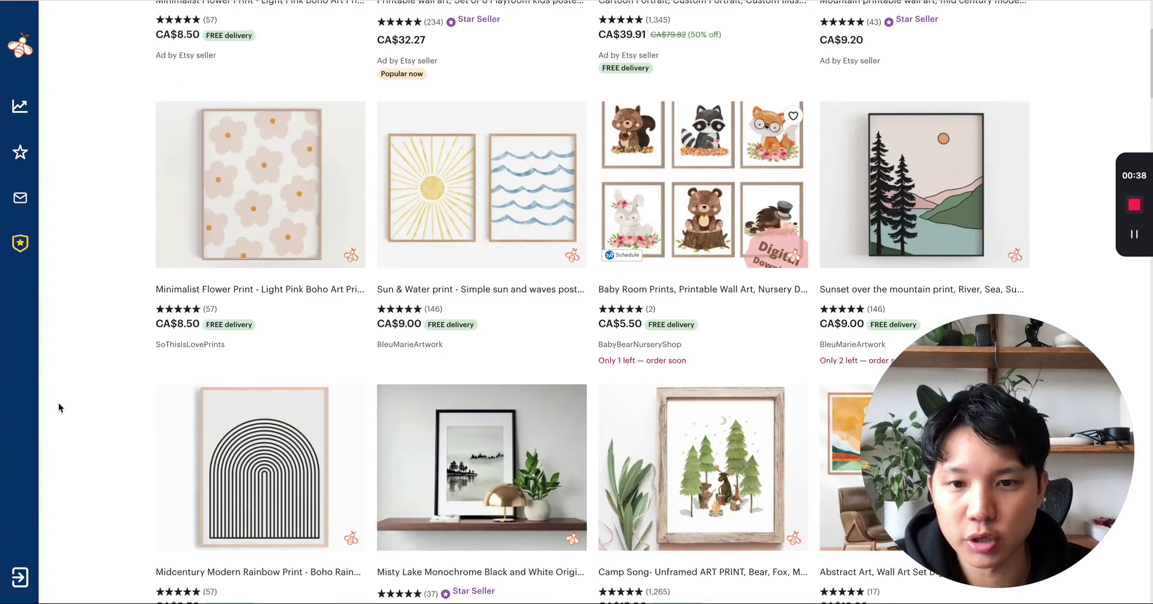
scroll(495, 324, down, 6)
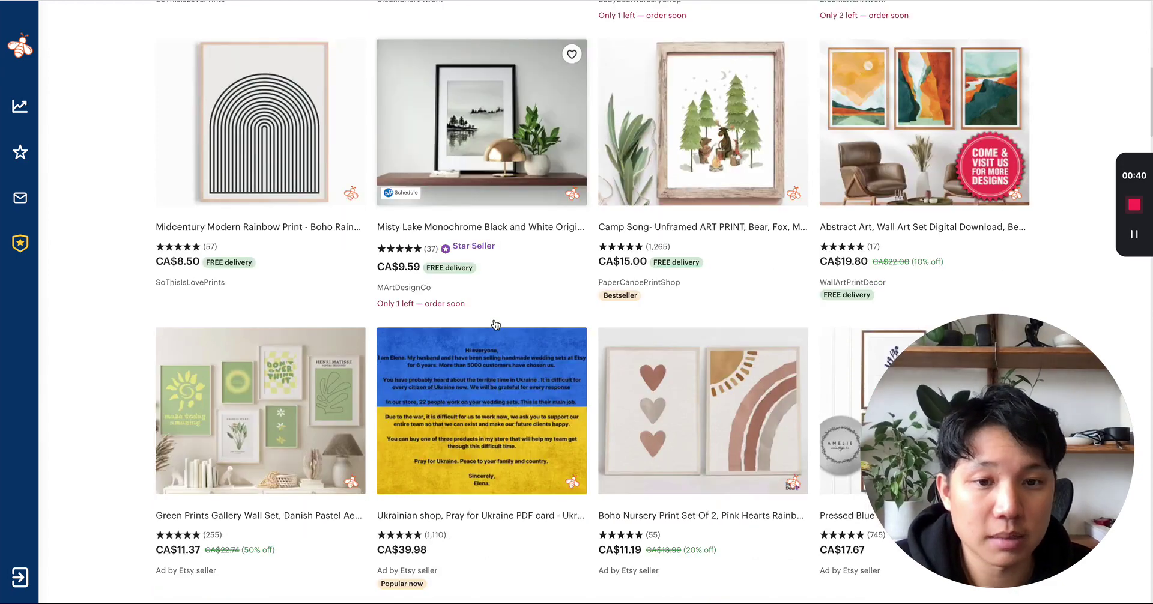
scroll(495, 324, down, 5)
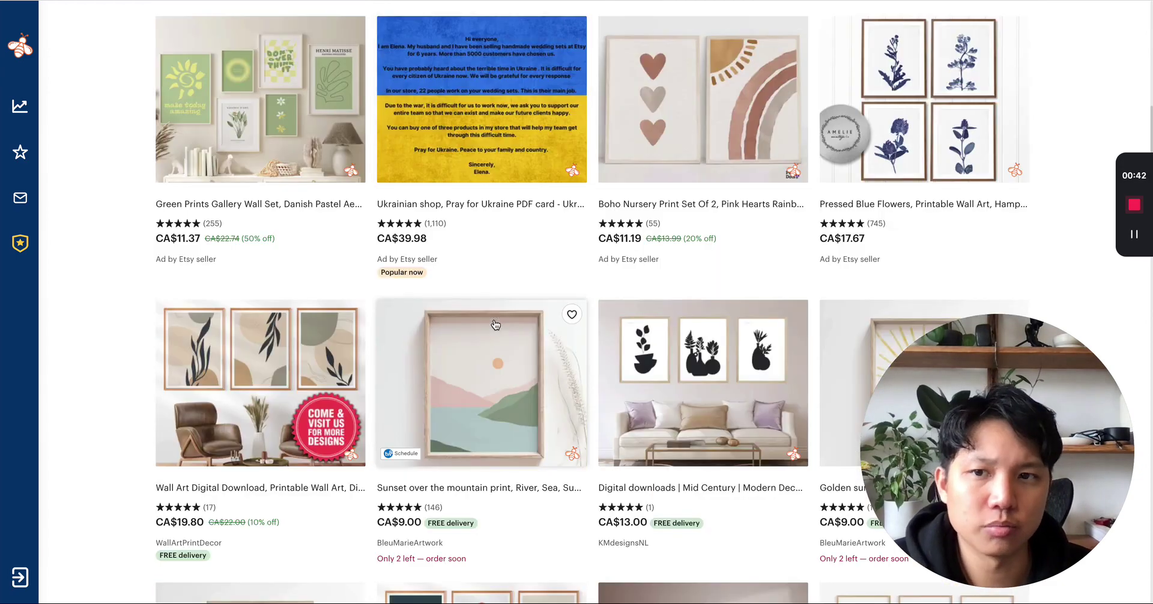
scroll(495, 325, up, 4)
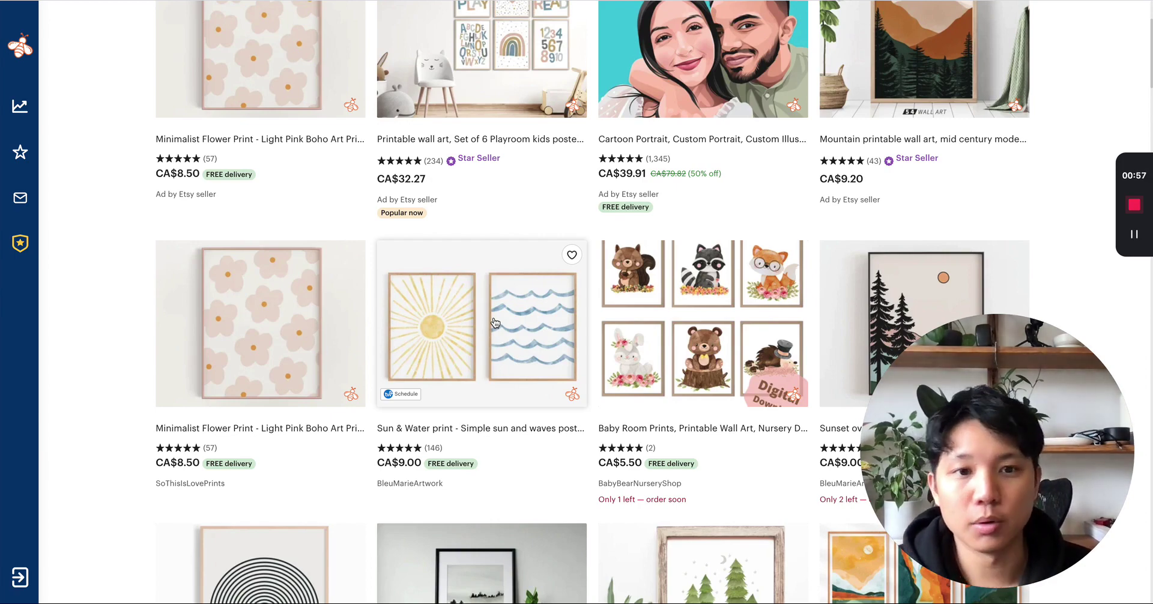
scroll(484, 291, up, 3)
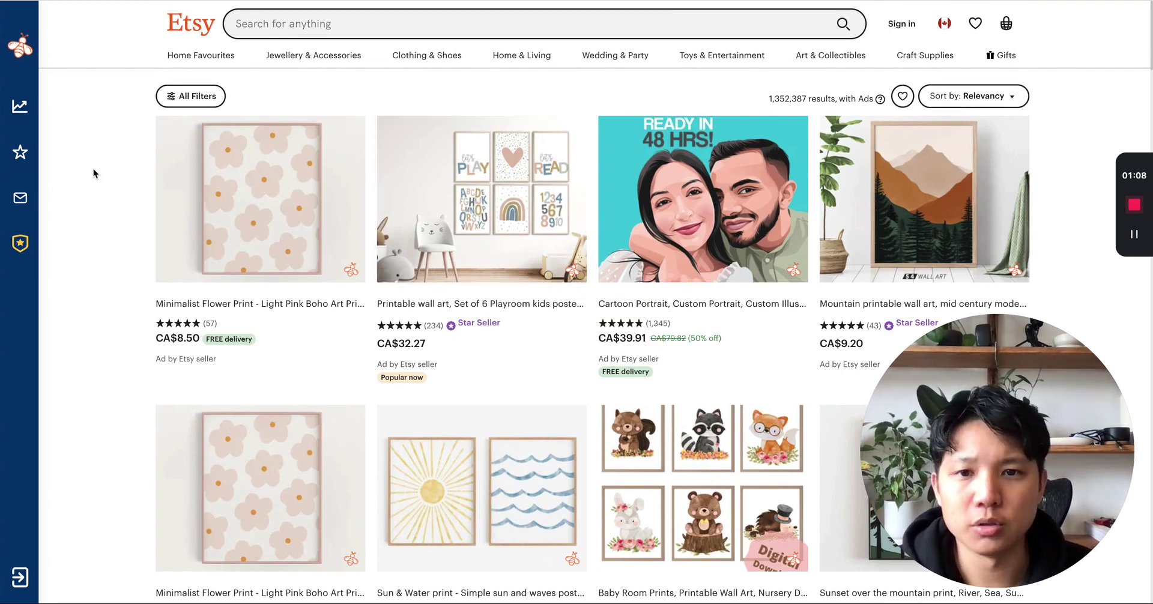
mouse_move(24, 54)
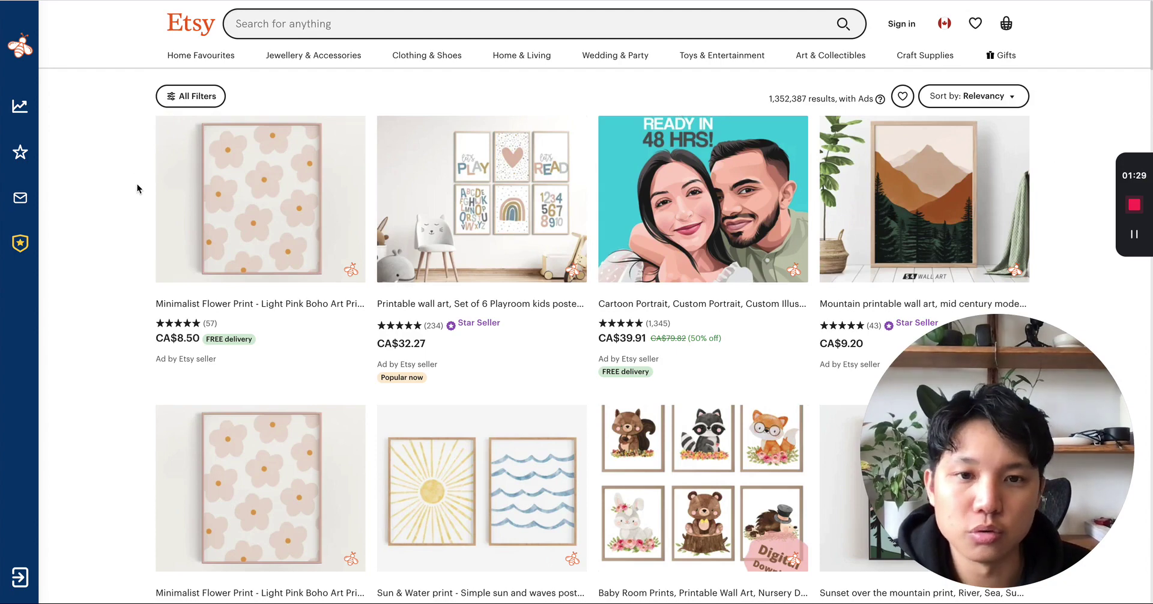
mouse_move(122, 162)
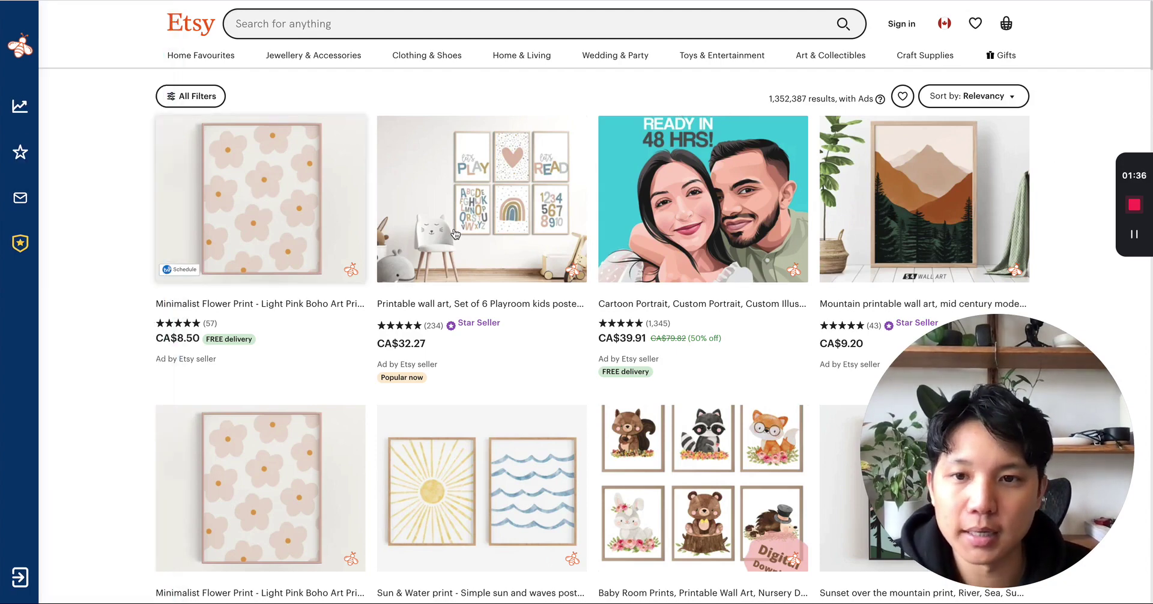
scroll(396, 231, down, 2)
scroll(385, 246, up, 1)
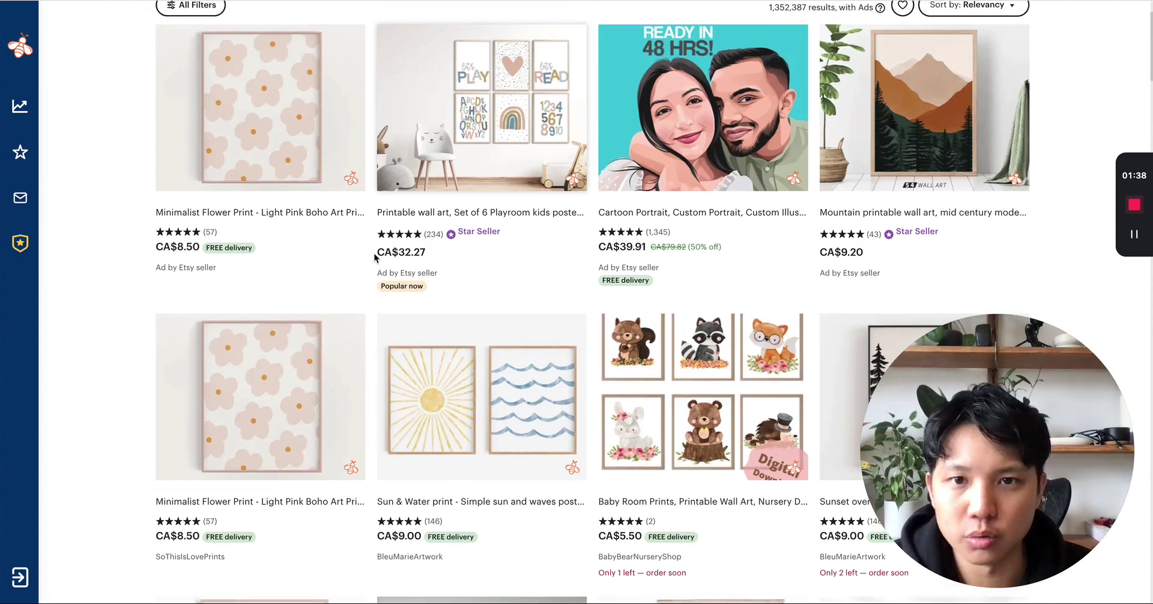
scroll(154, 225, up, 2)
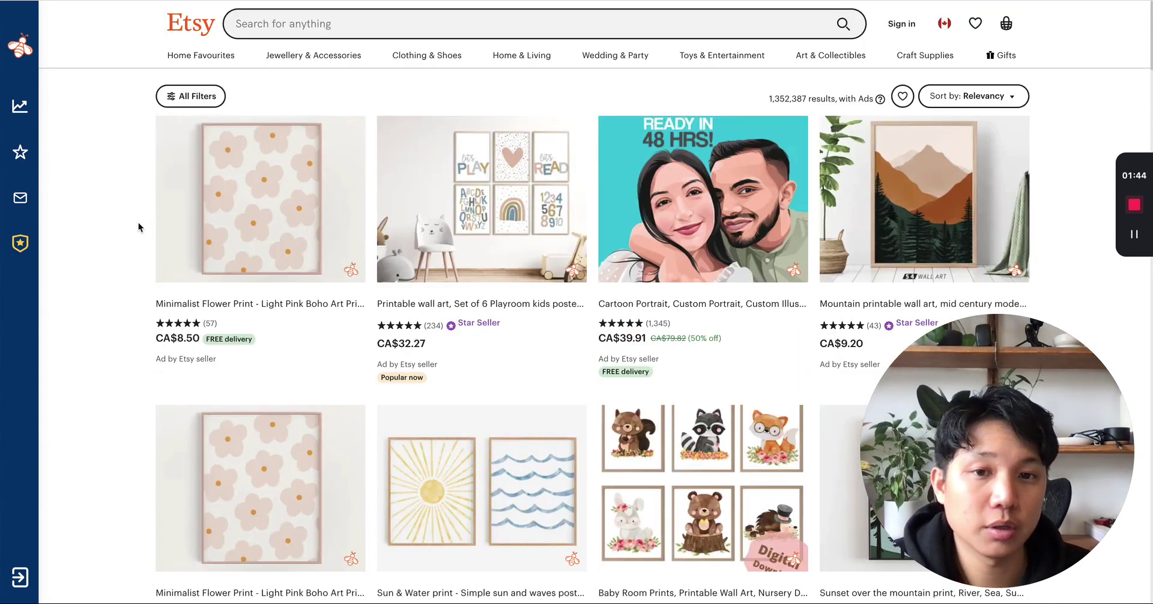
- Search Etsy for "necklace"
click(416, 30)
text(neckalce)
key(BackSpace)
key(BackSpace)
key(BackSpace)
key(BackSpace)
text(lace)
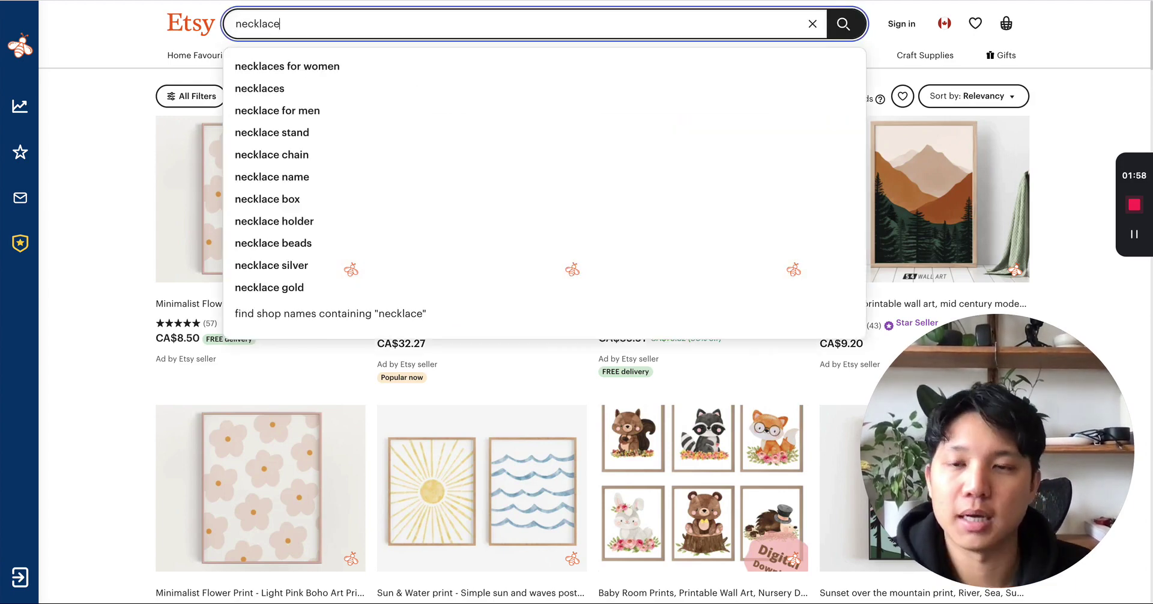
key(Return)
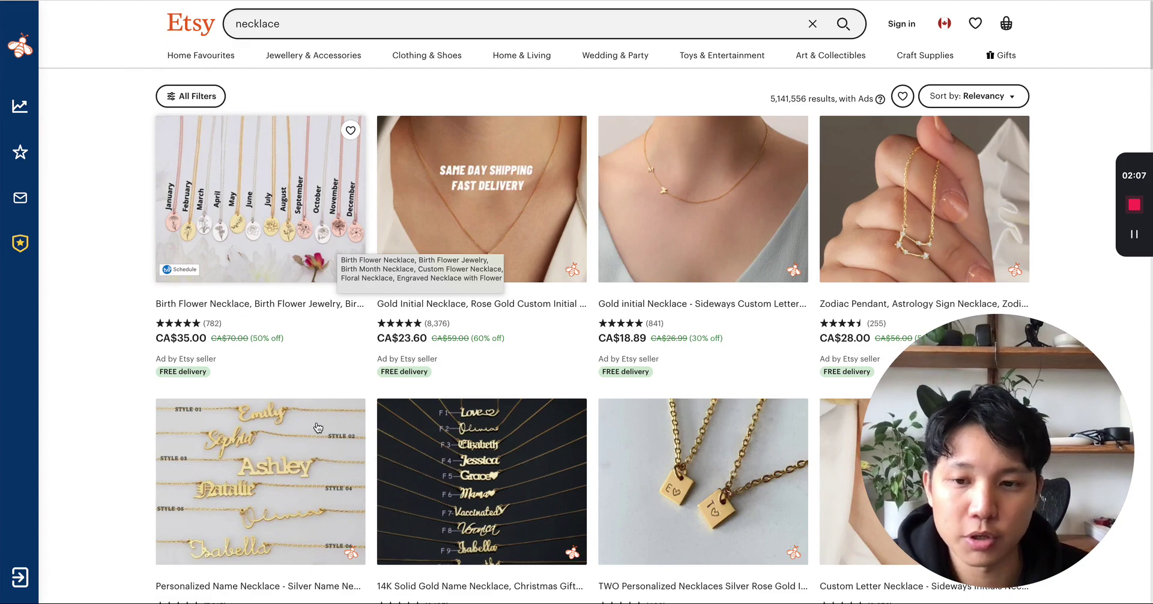
- Browse the necklace results and open the EverBee analytics for them
scroll(384, 456, down, 2)
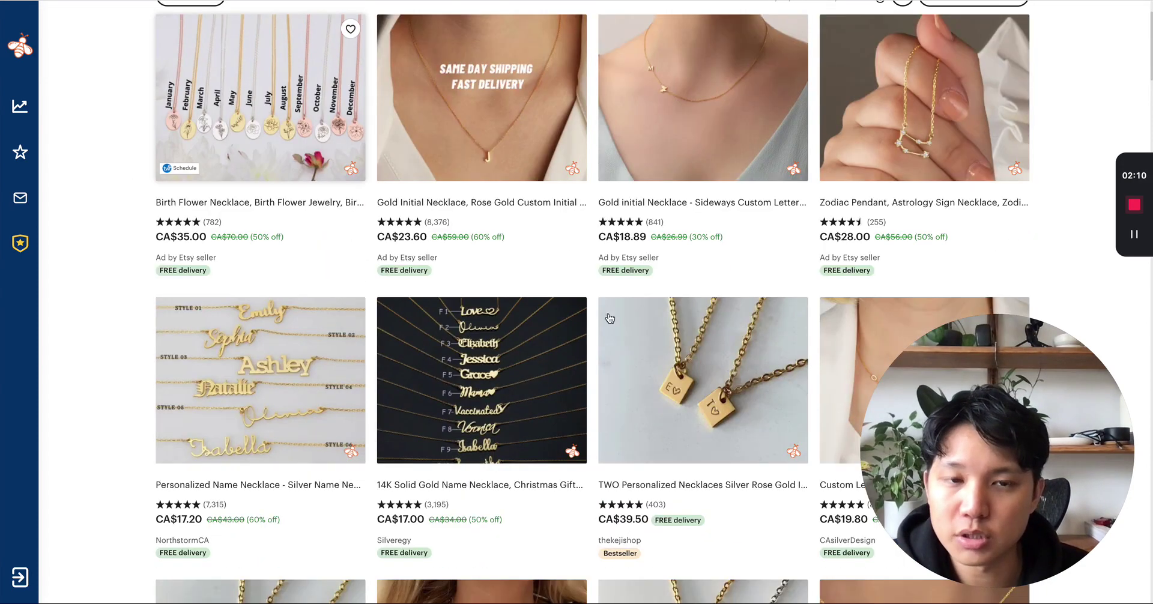
scroll(442, 283, down, 5)
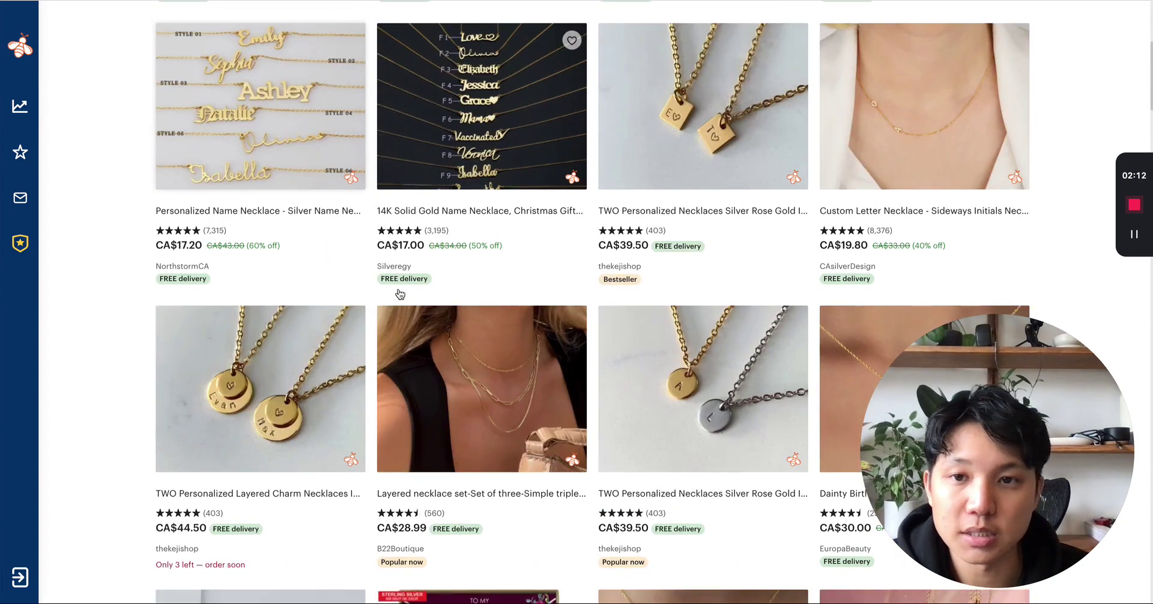
scroll(285, 225, up, 7)
mouse_move(323, 138)
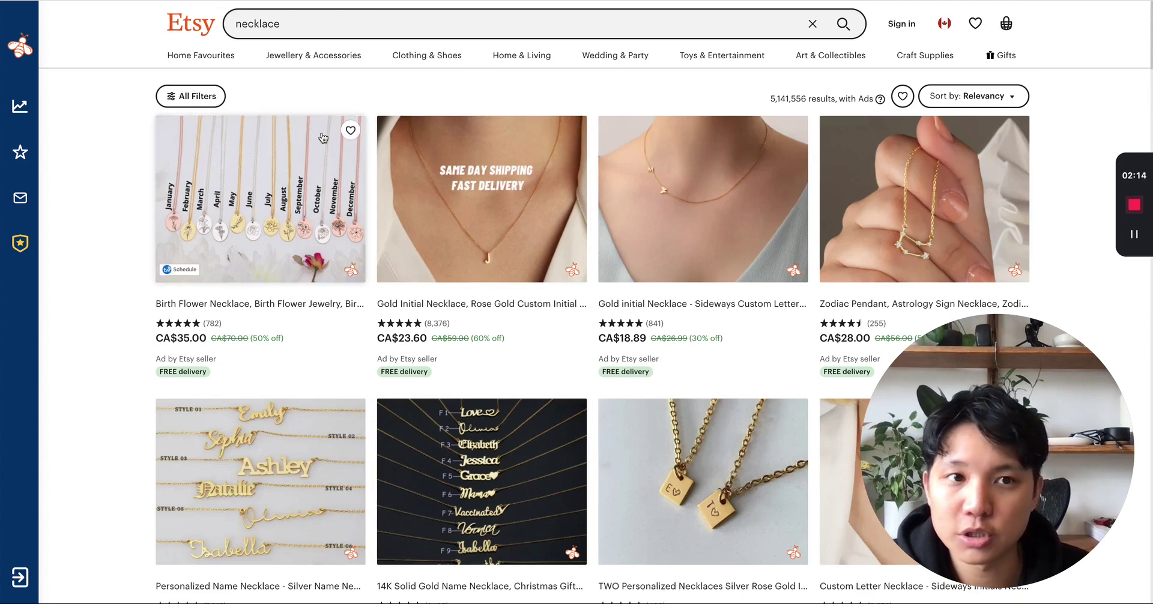
mouse_move(62, 87)
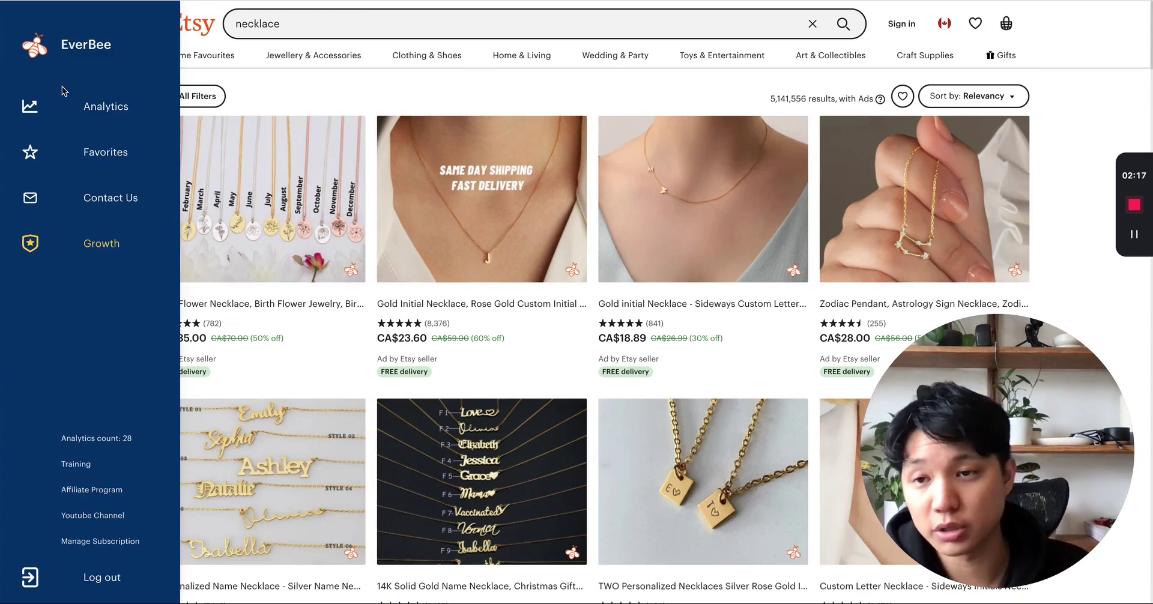
click(116, 111)
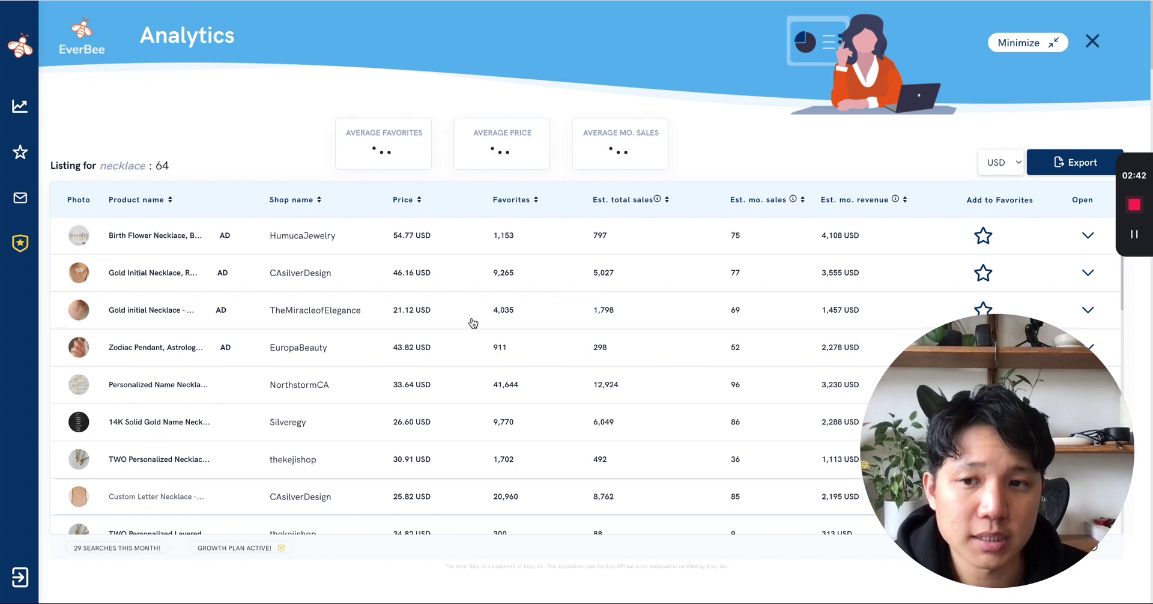
- Reopen the necklace analytics and sort the listings by estimated monthly revenue, highest first
click(1092, 41)
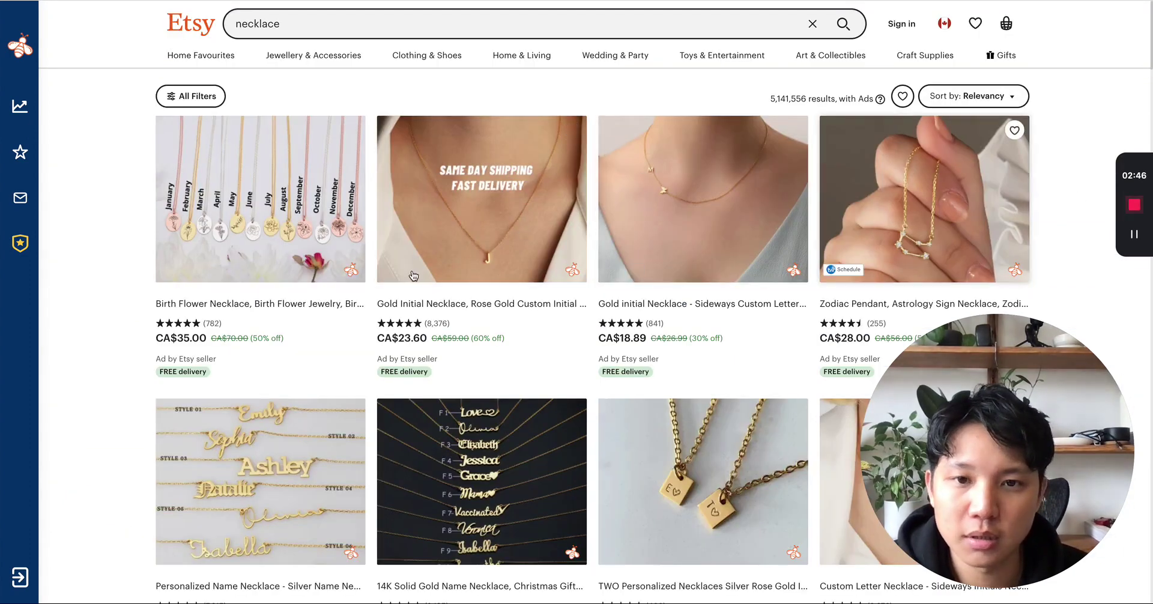
mouse_move(30, 105)
click(90, 109)
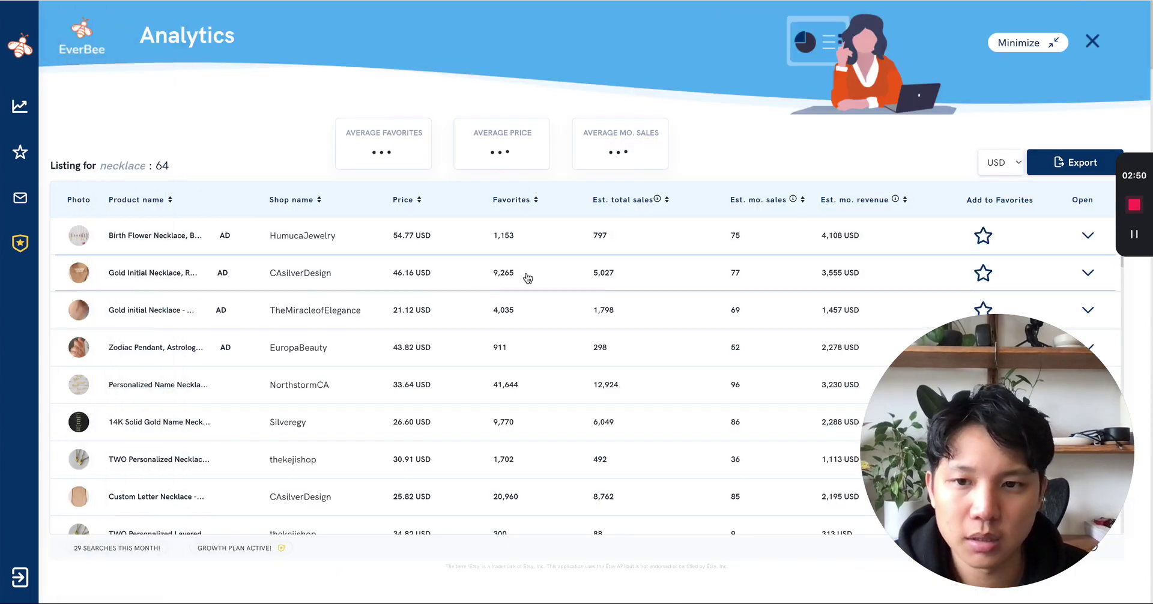
scroll(527, 278, down, 2)
scroll(515, 290, up, 2)
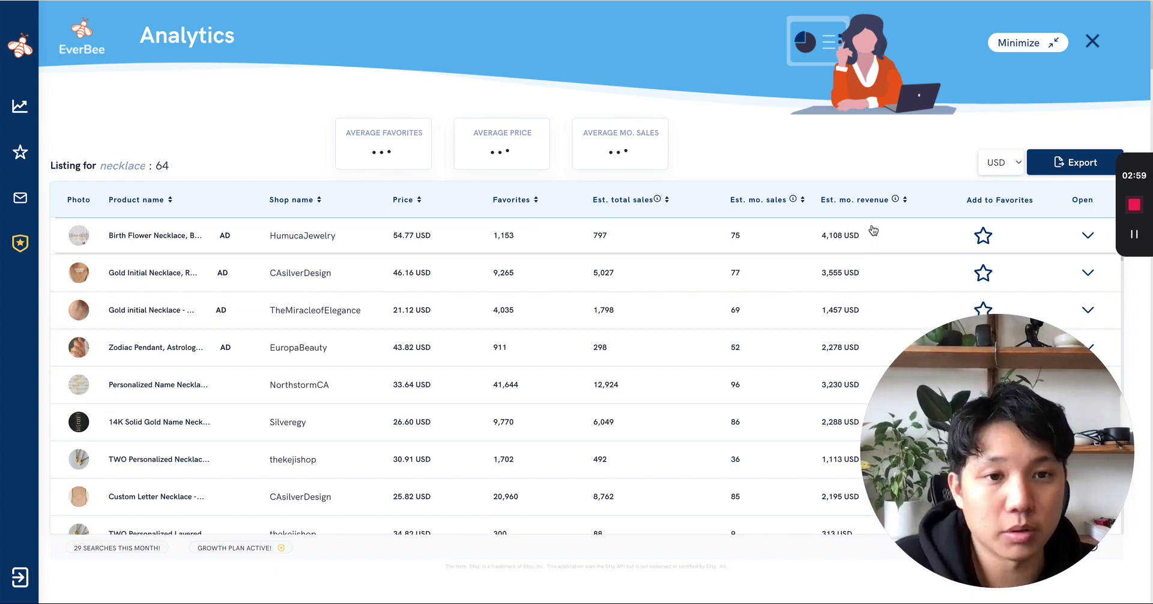
click(904, 202)
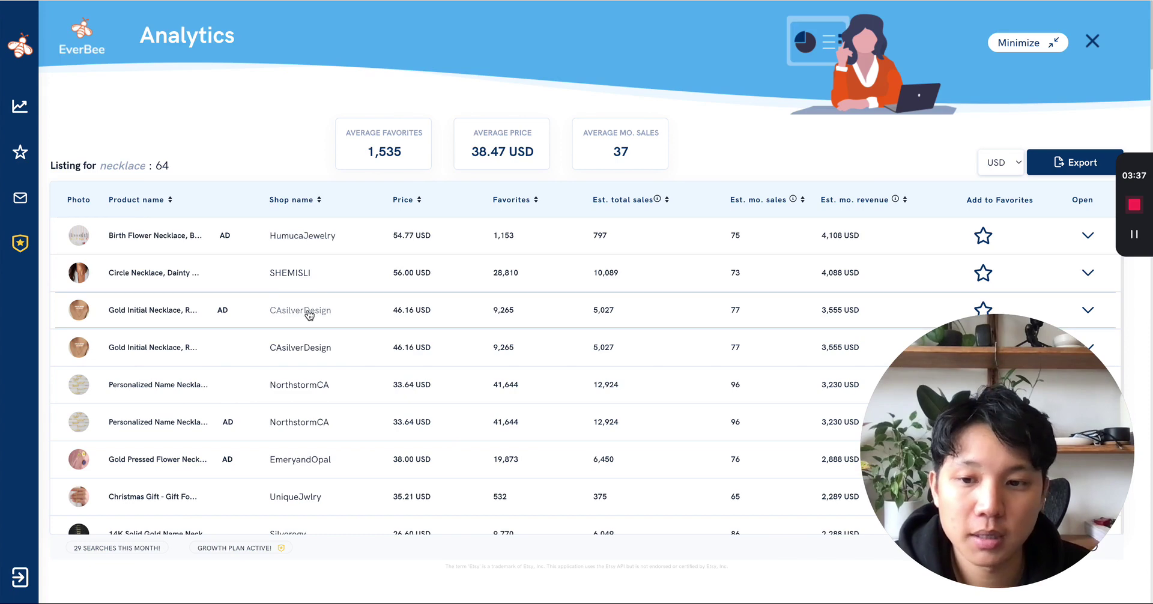
- Close the Circle Necklace listing page and collapse that product's details in the analytics table
mouse_move(23, 112)
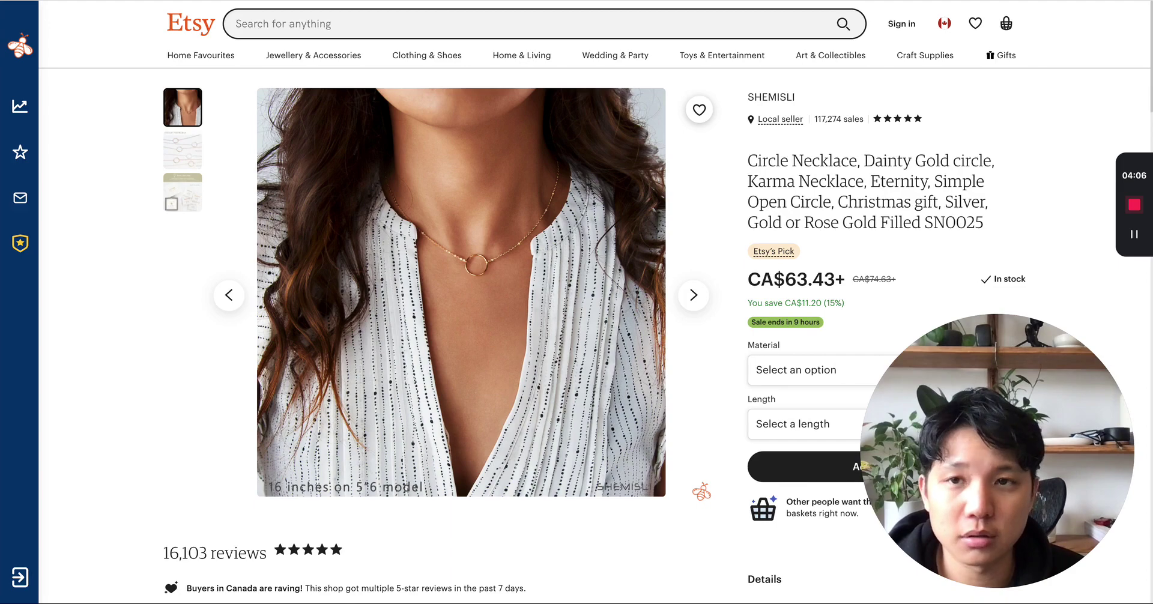
key(ctrl+w)
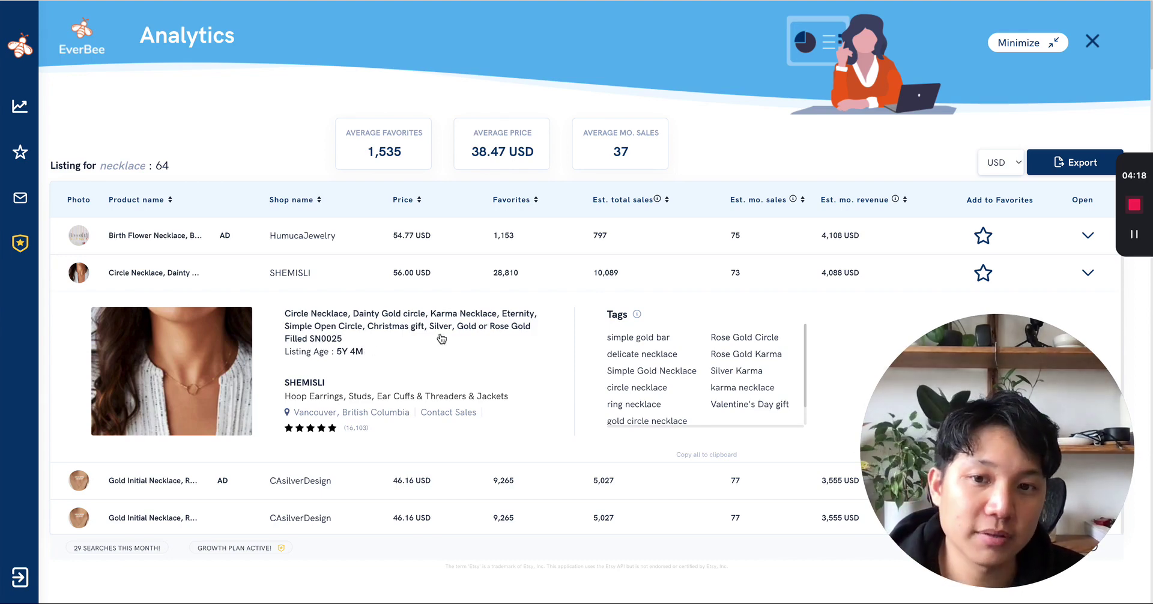
click(1087, 272)
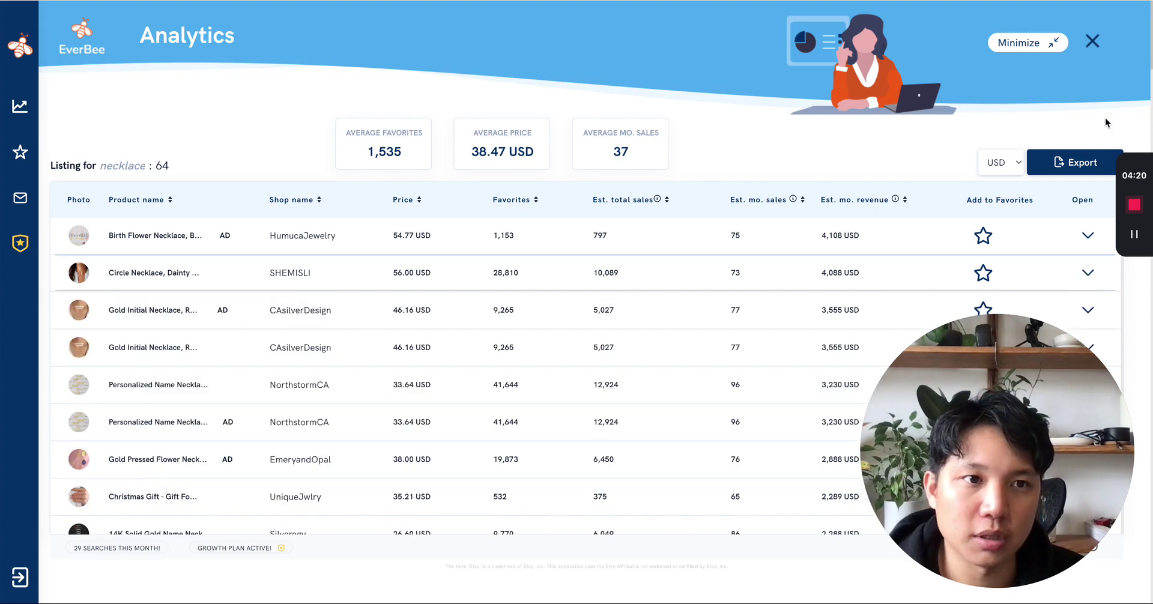
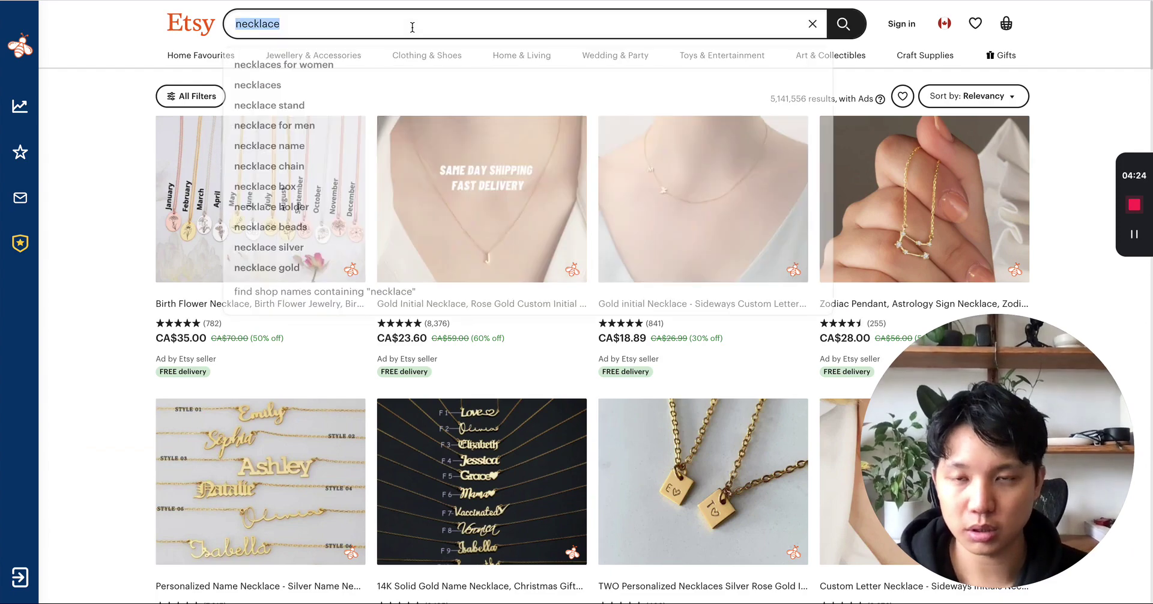
- Leave the necklace analytics and search Etsy for "printable wall art"
text(wall)
key(BackSpace)
key(BackSpace)
key(BackSpace)
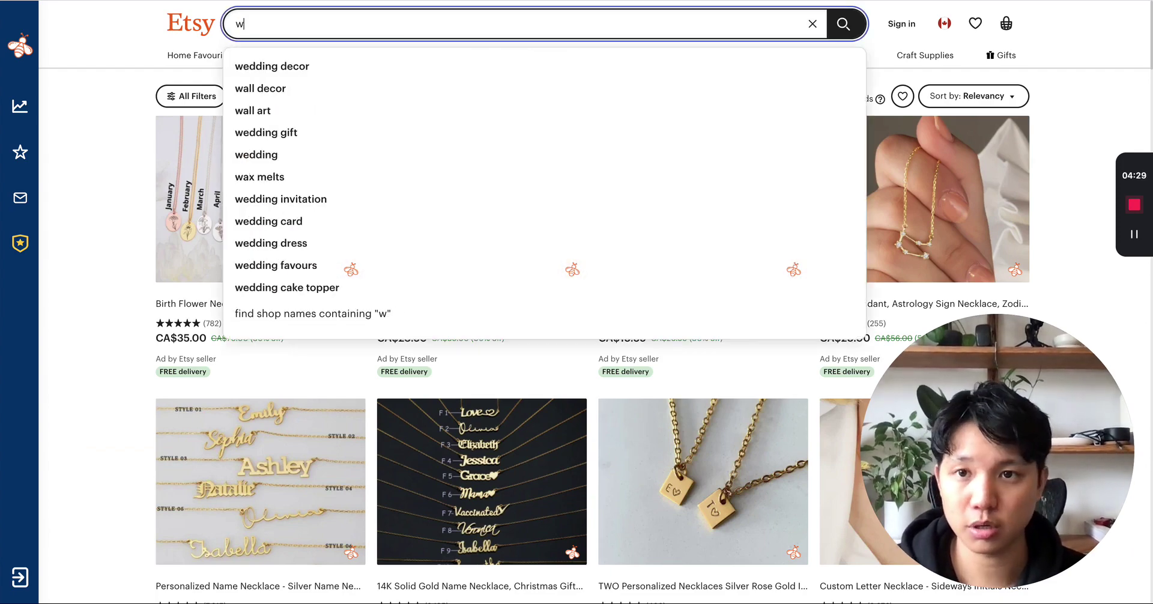
key(BackSpace)
text(printable wall art)
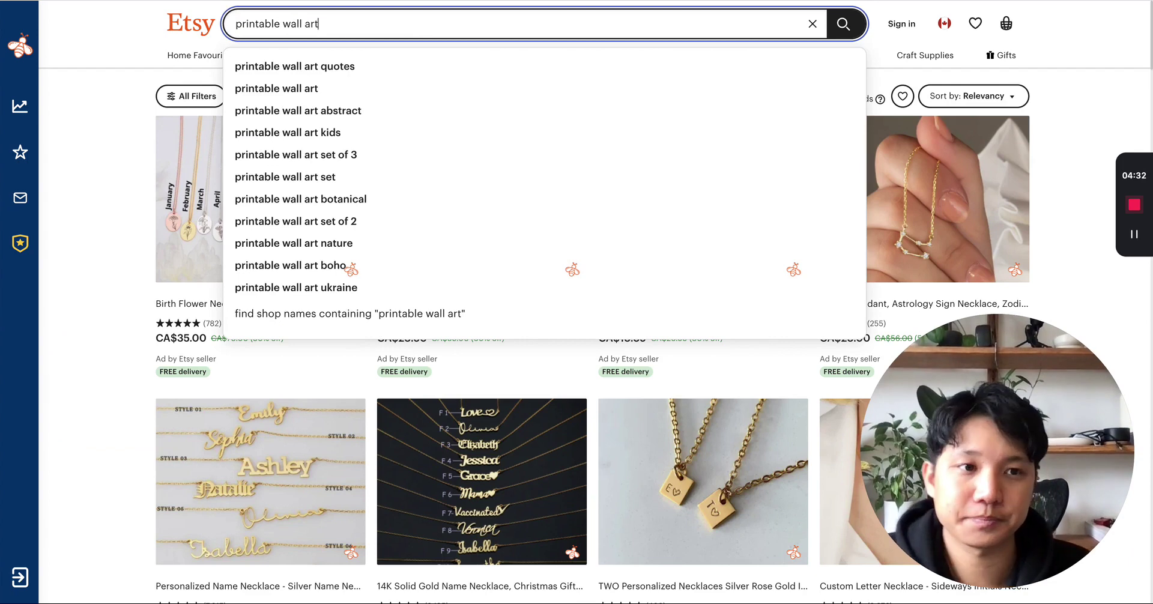
key(Return)
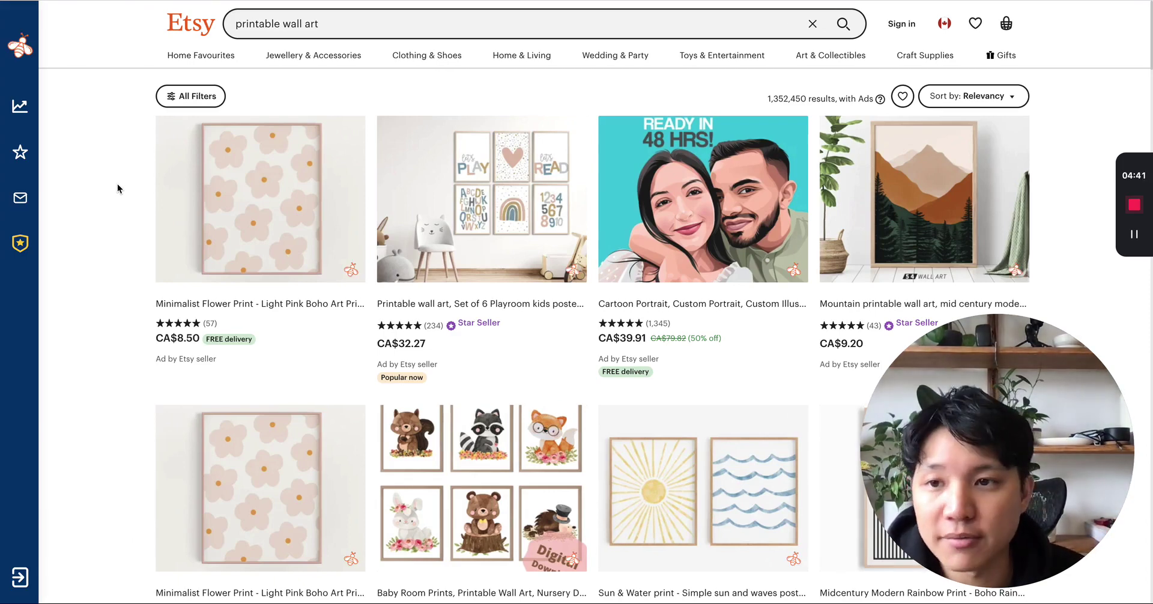
- Open the analytics for the printable wall art results and sort them by estimated monthly revenue, highest first
mouse_move(20, 107)
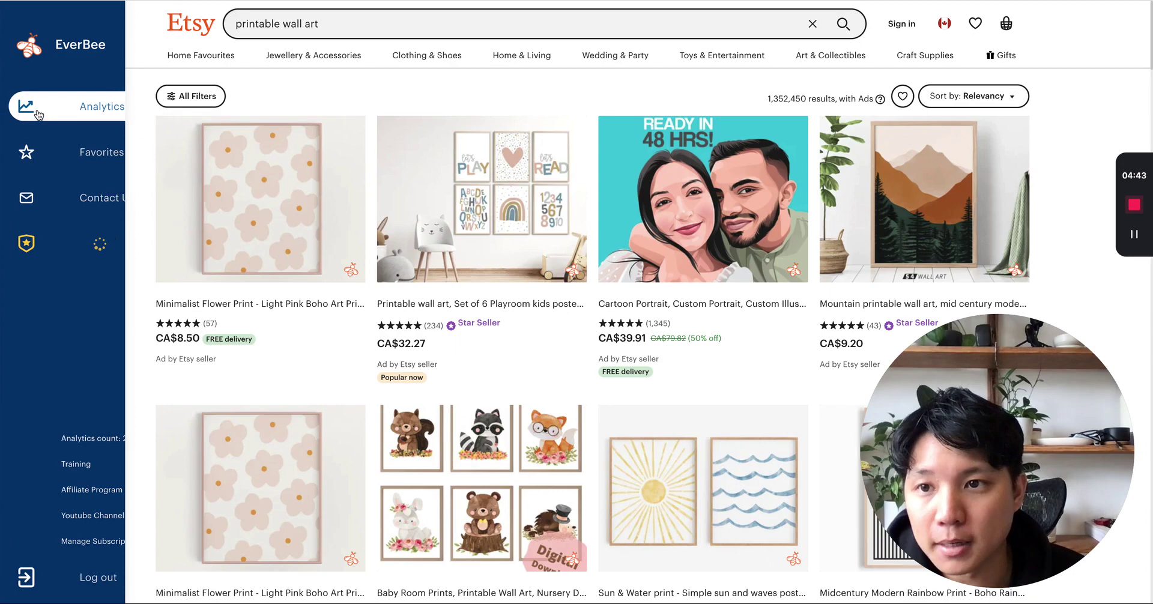
click(92, 114)
mouse_move(237, 212)
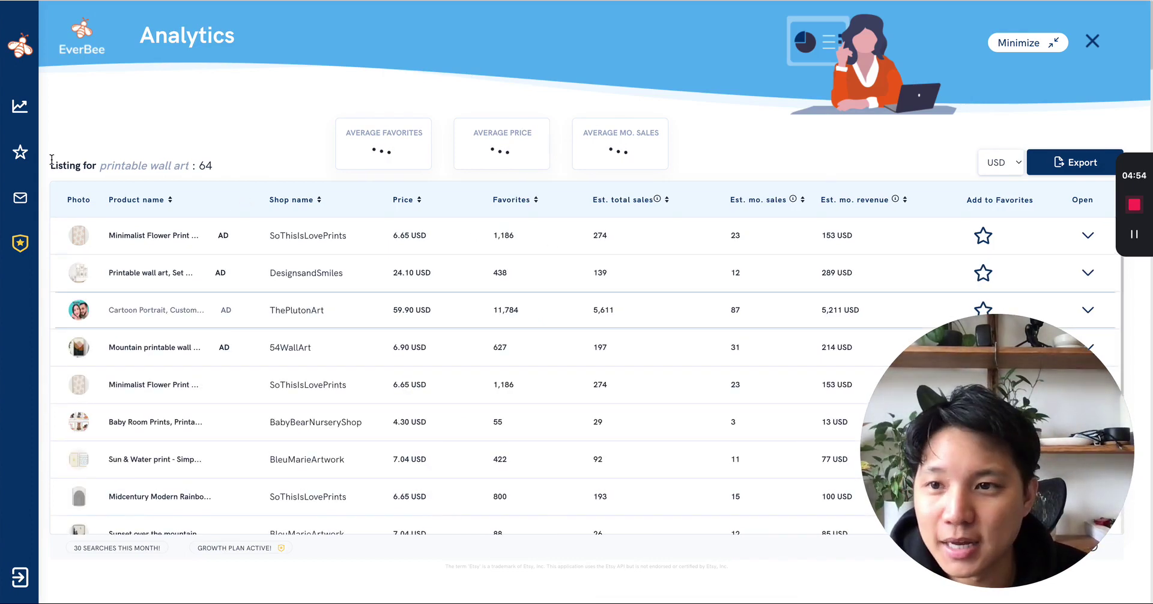
click(1093, 42)
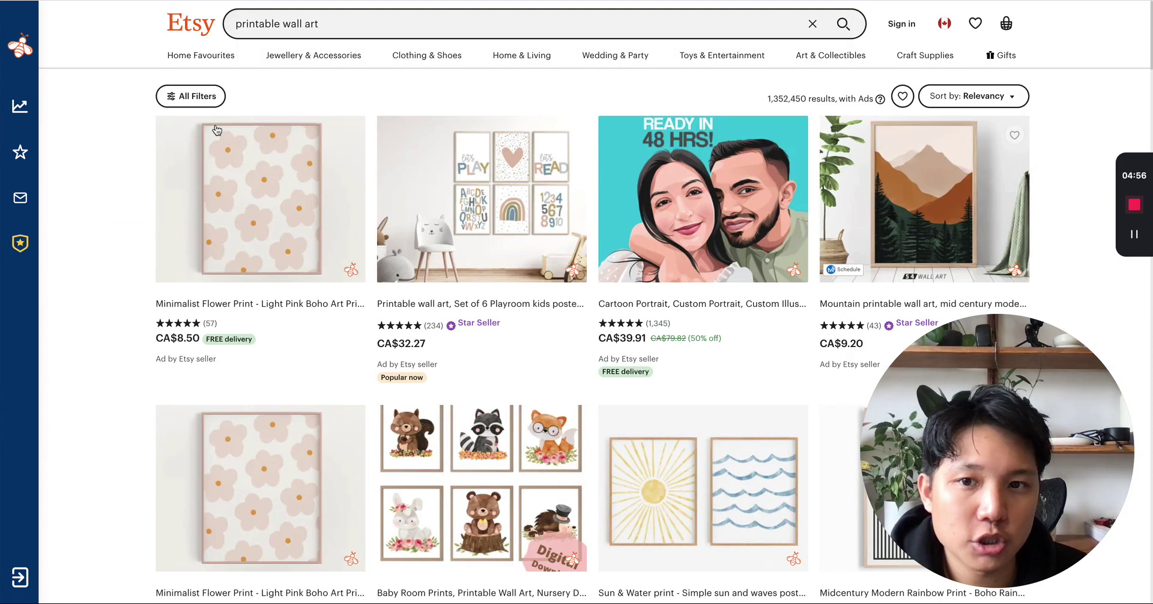
mouse_move(10, 108)
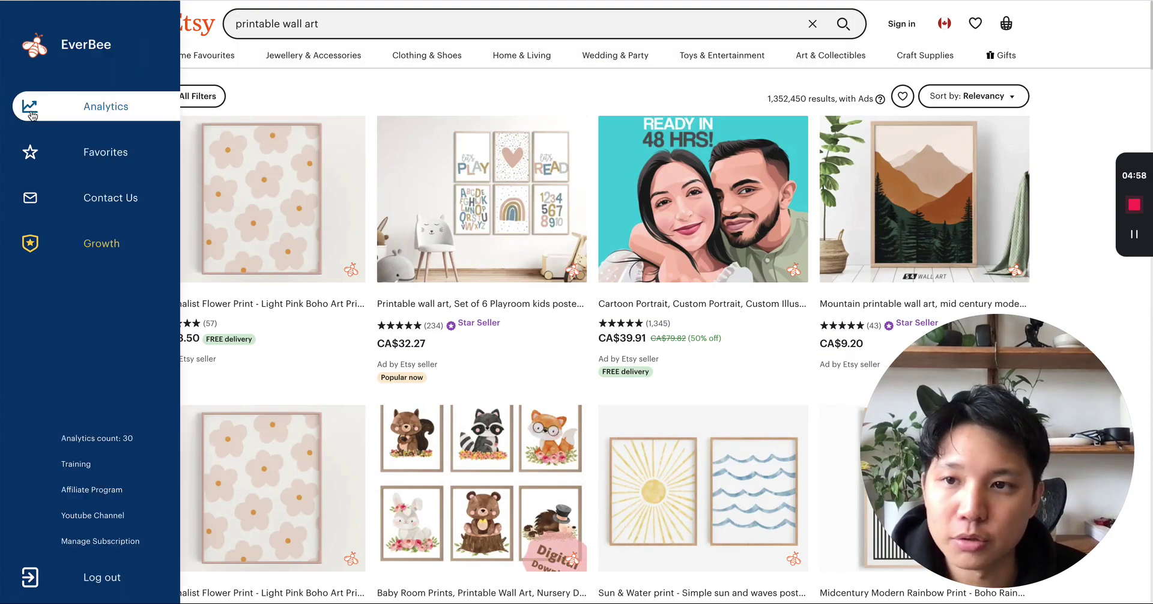
click(52, 114)
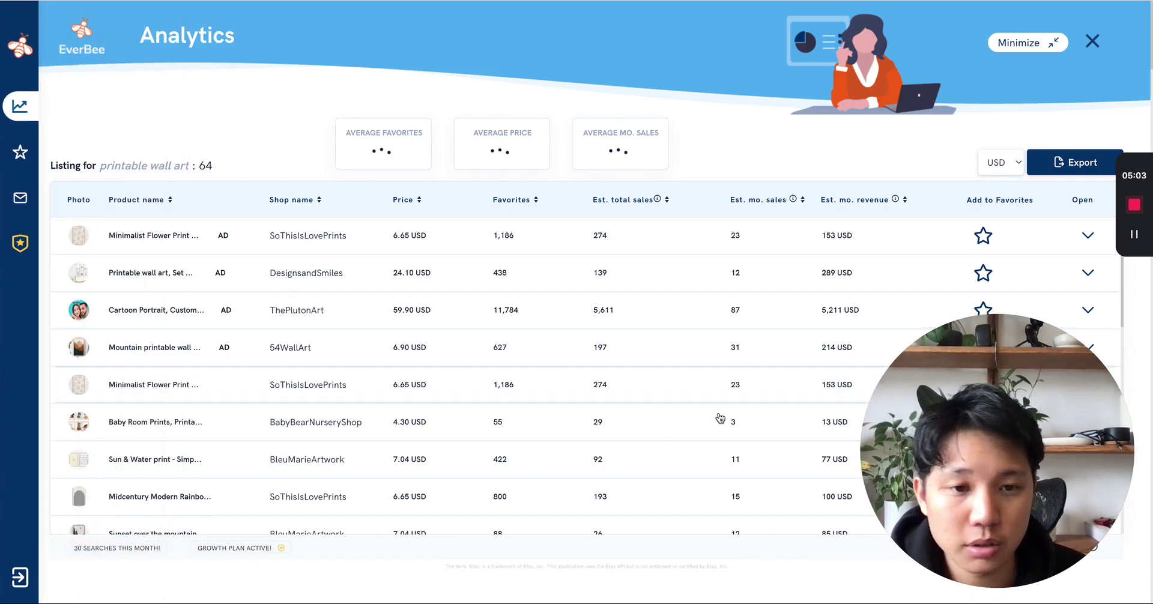
click(904, 201)
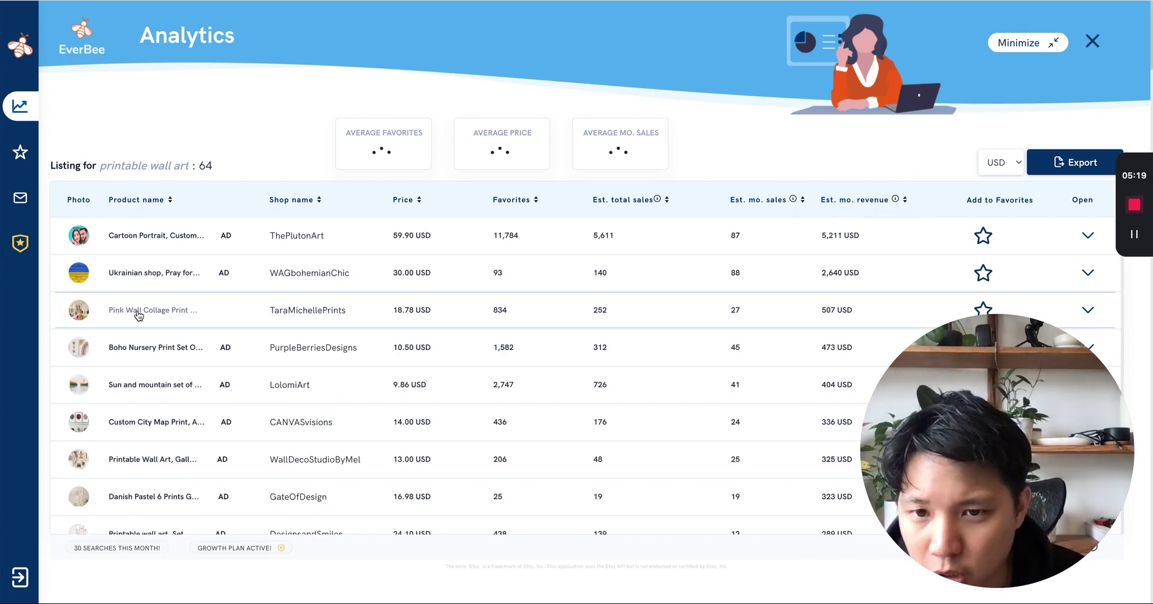
- Open the Etsy page of the Pink Wall Collage Print Kit listing from the analytics table
click(162, 345)
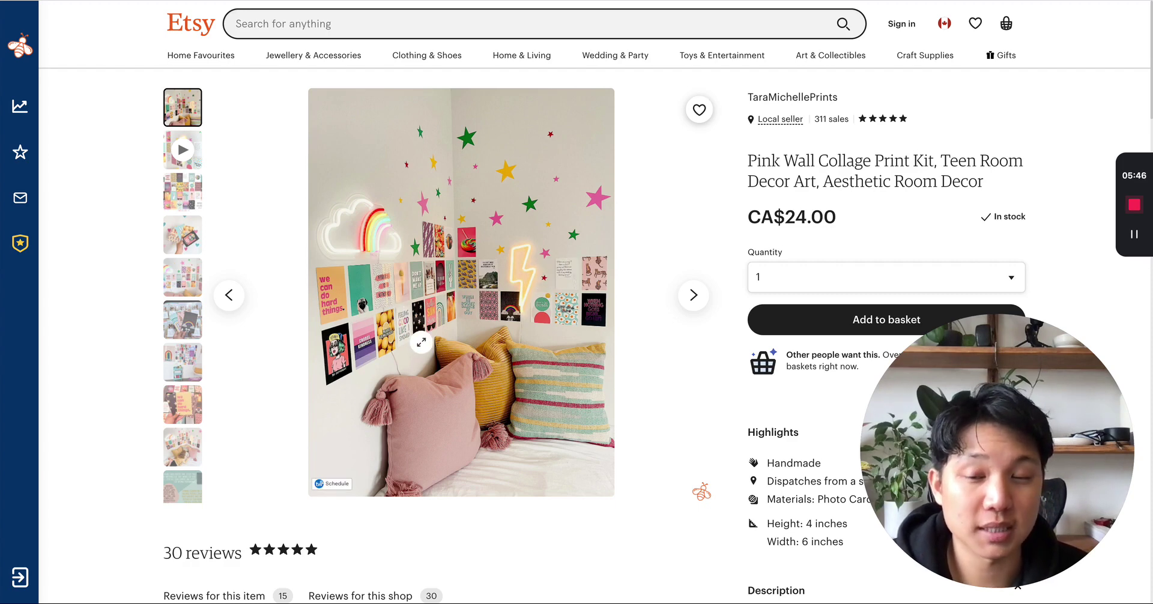
- Look through the Pink Wall Collage Print Kit listing's photos and title on its Etsy page
click(184, 280)
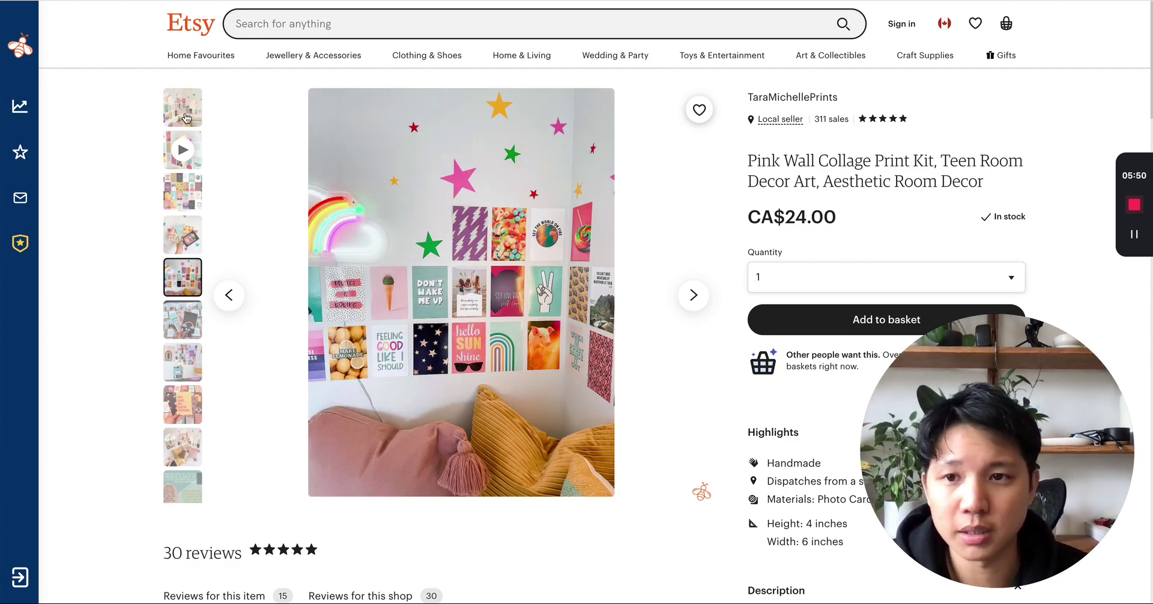
click(186, 118)
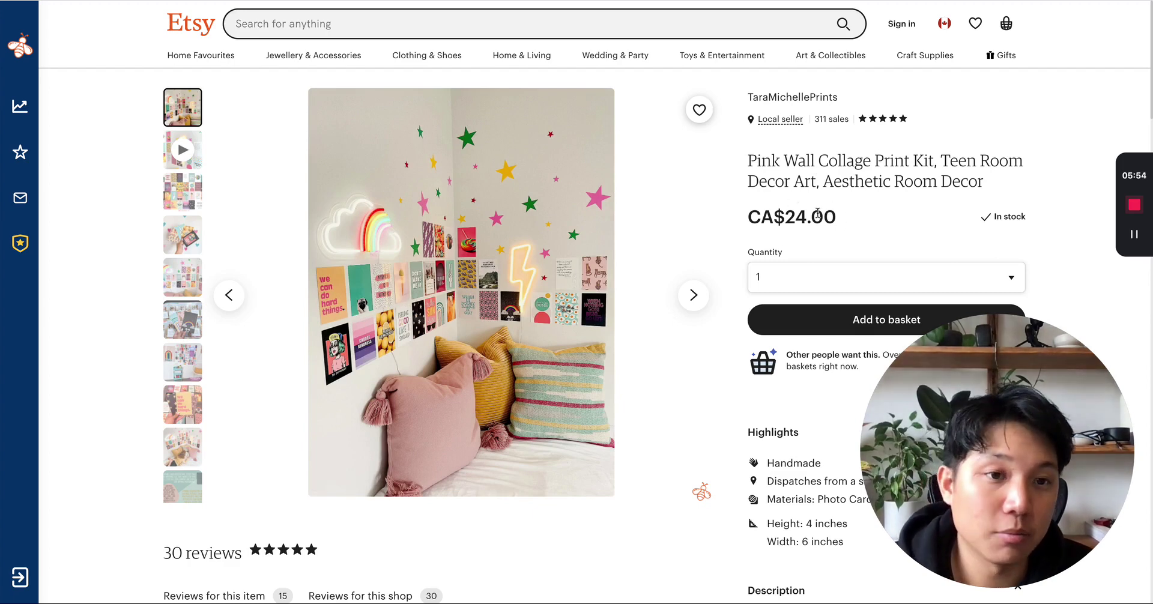
double_click(802, 164)
drag(802, 163, 827, 160)
click(830, 160)
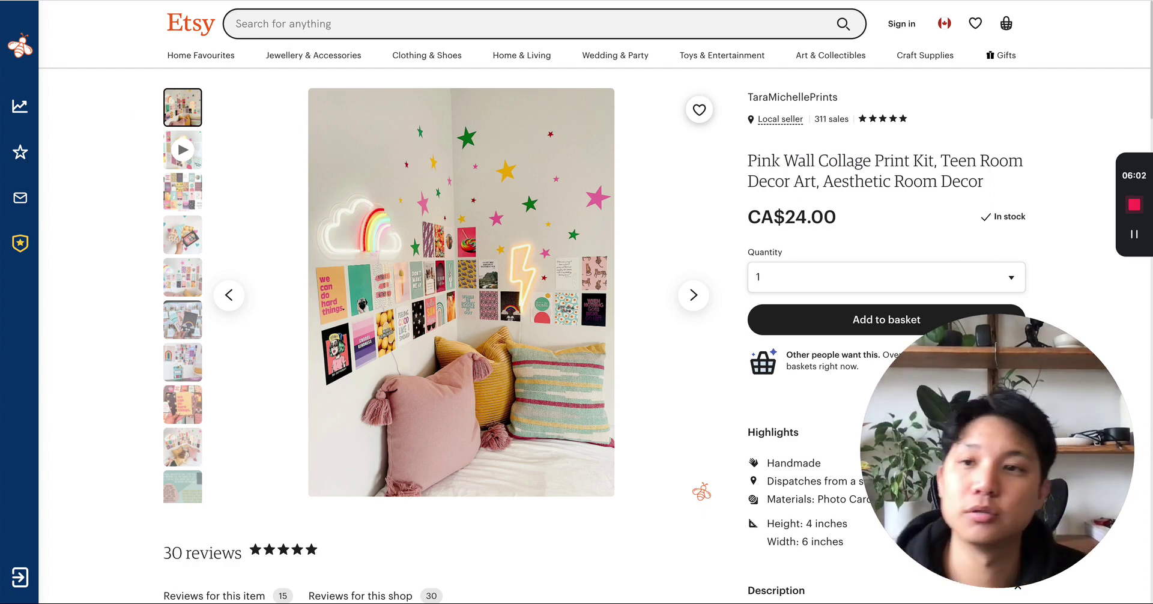
- Return to the printable wall art analytics and examine the Pink Wall Collage Print Kit's listing age, shop sales and tags
mouse_move(22, 66)
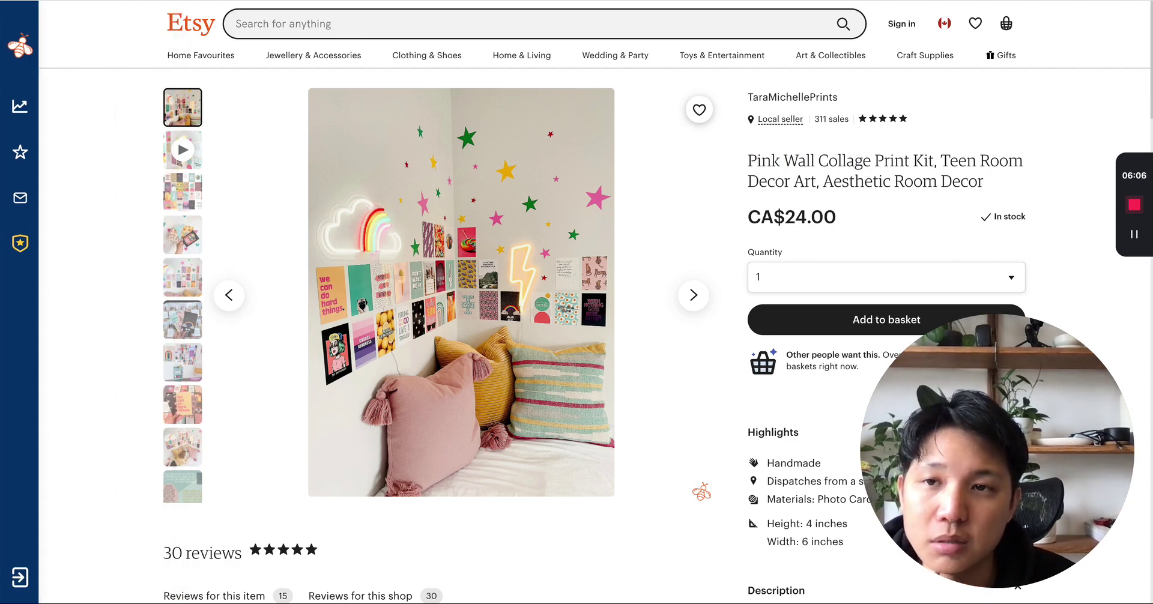
click(20, 107)
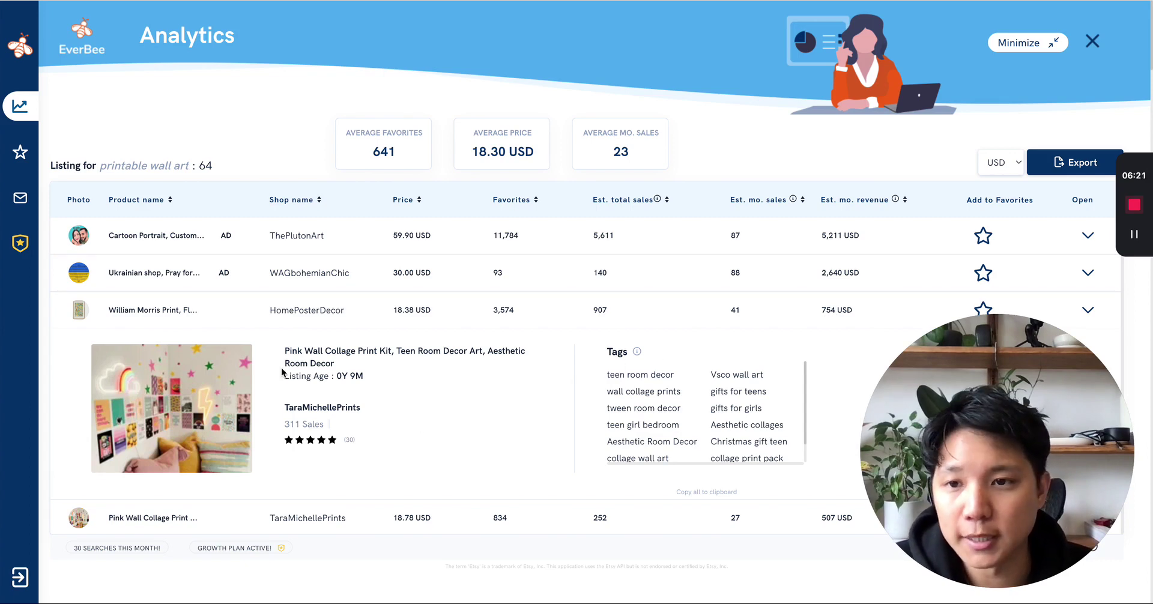
scroll(661, 385, down, 1)
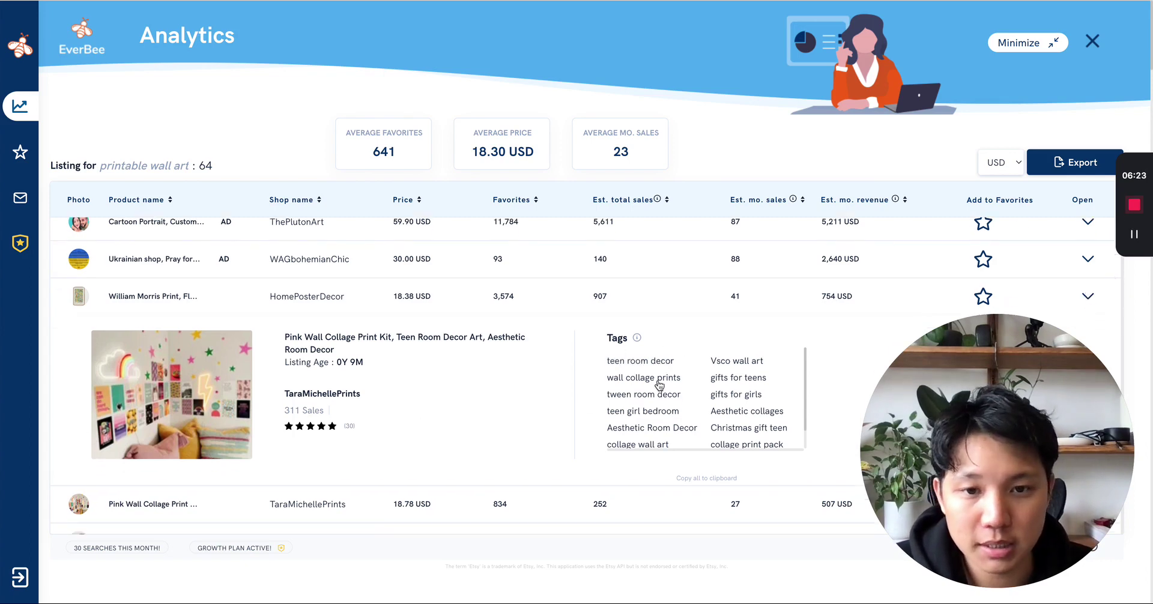
drag(365, 363, 320, 364)
click(362, 364)
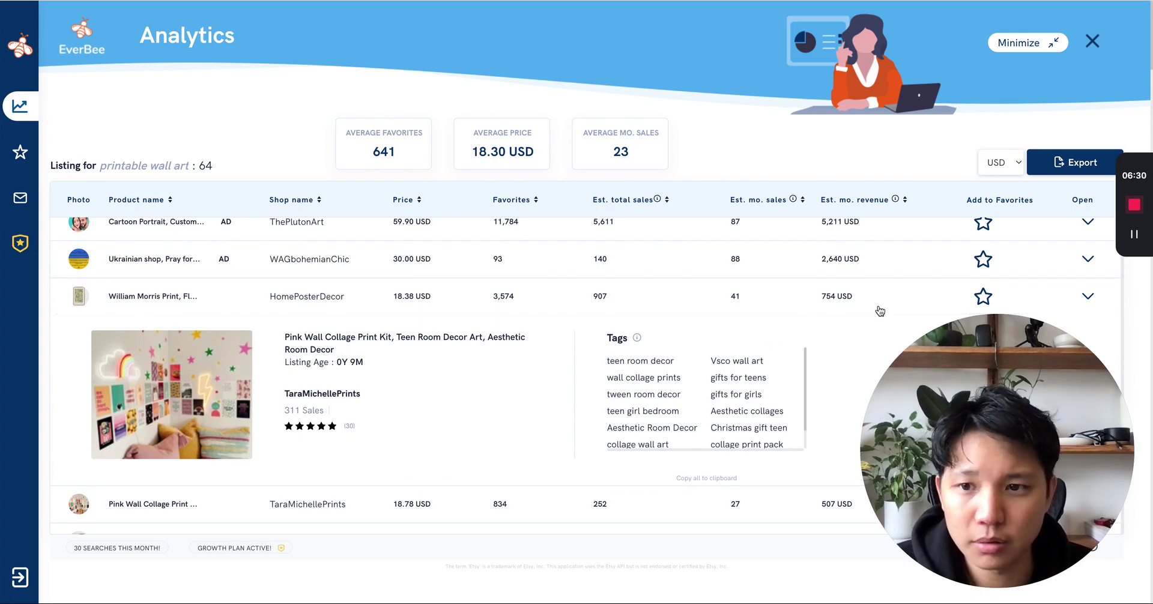
scroll(849, 302, down, 1)
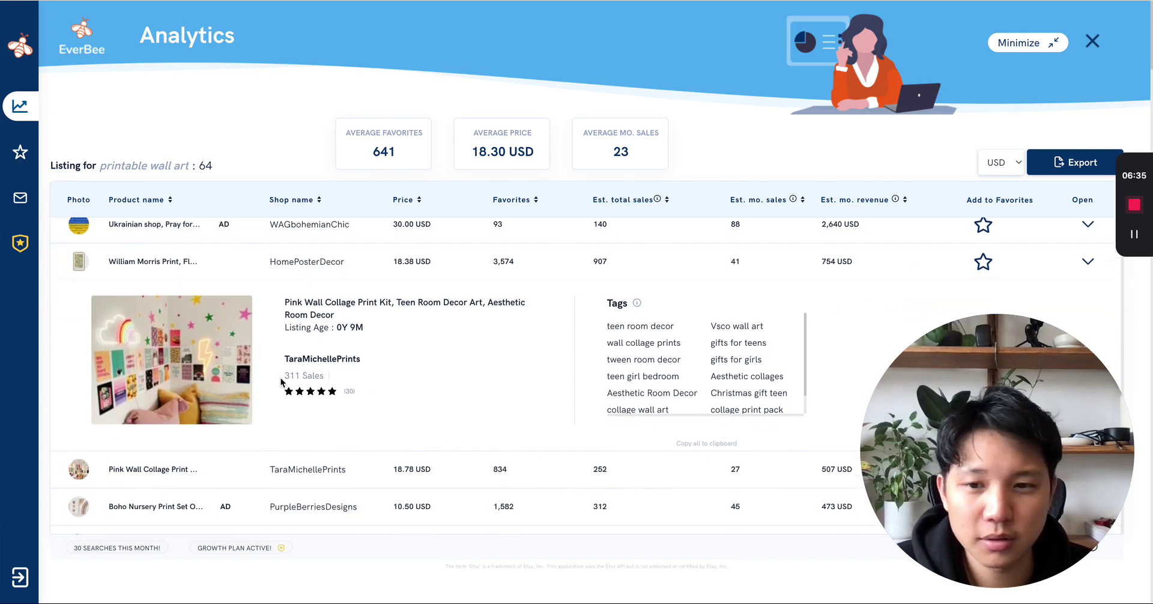
scroll(644, 362, down, 3)
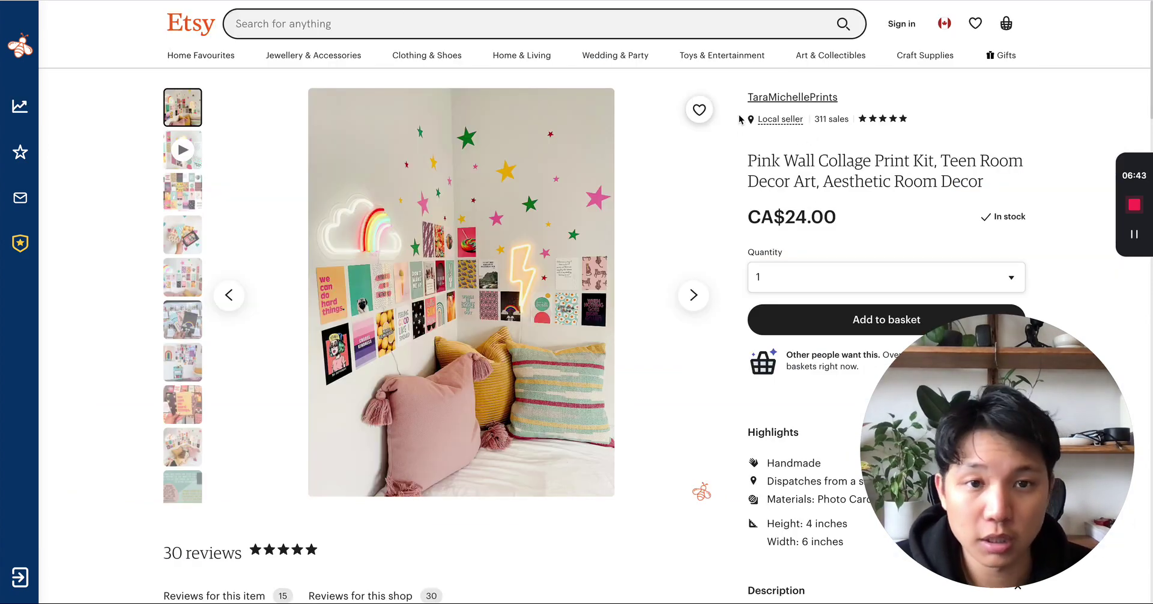
- Visit the TaraMichellePrints shop from the Pink Wall Collage Print Kit listing and open the analytics for the shop's products
scroll(99, 444, down, 4)
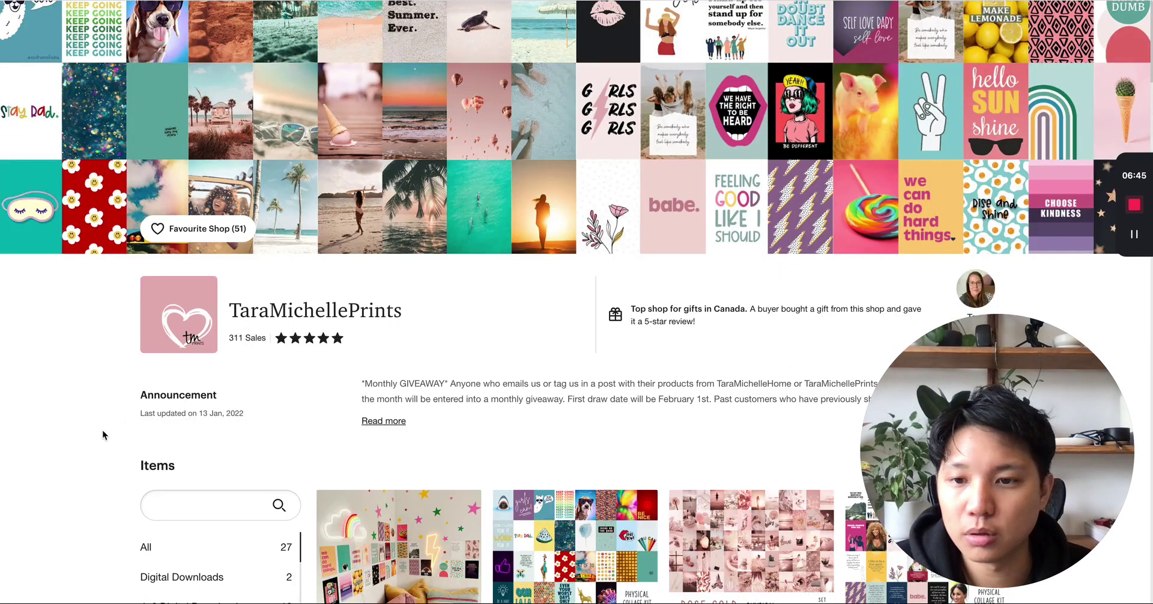
mouse_move(21, 111)
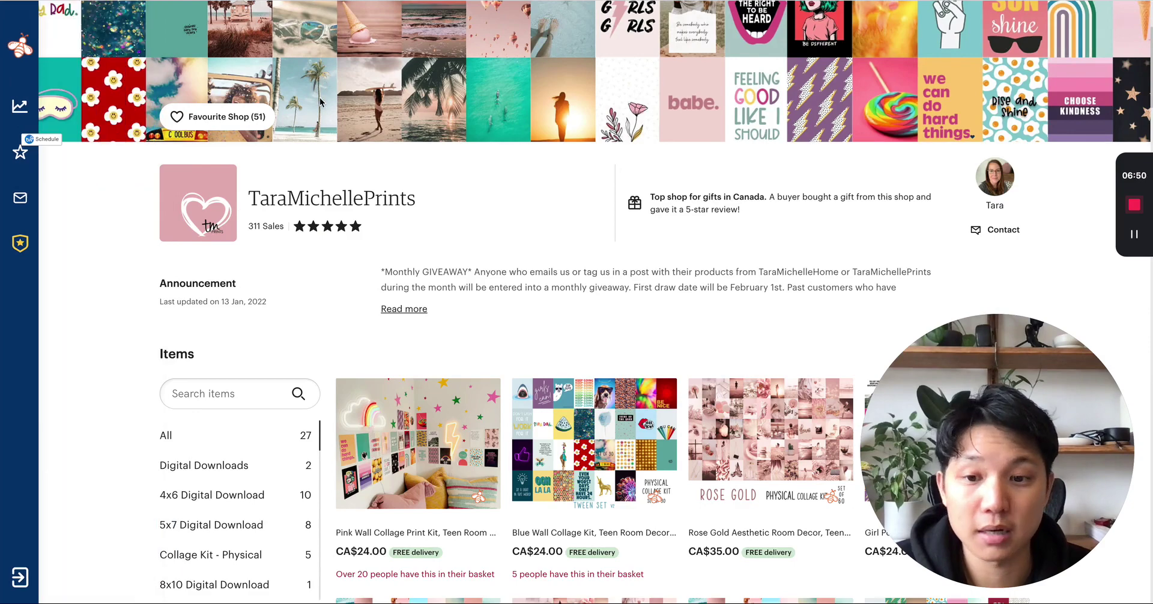
scroll(559, 371, down, 2)
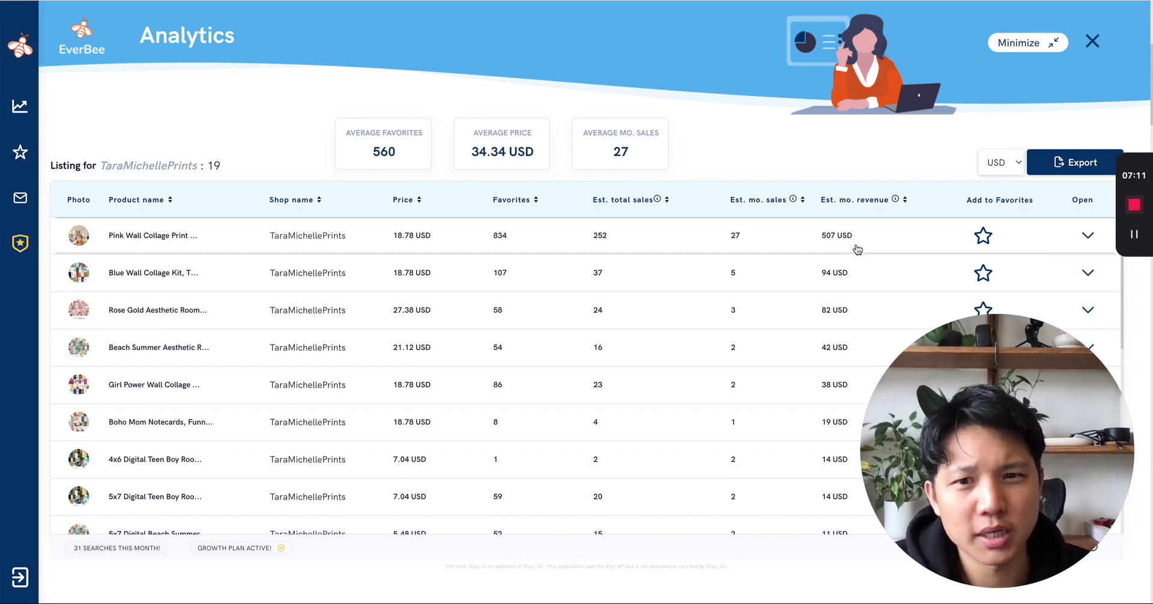
- Compare the estimated monthly sales and revenue across the TaraMichellePrints product listings
mouse_move(92, 131)
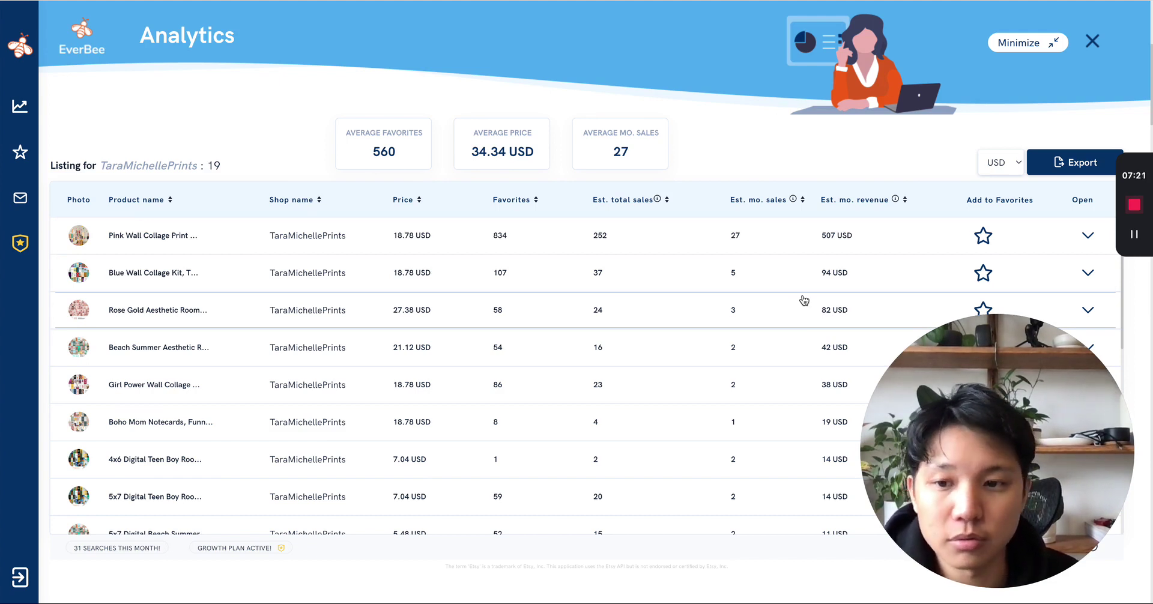
scroll(316, 313, down, 1)
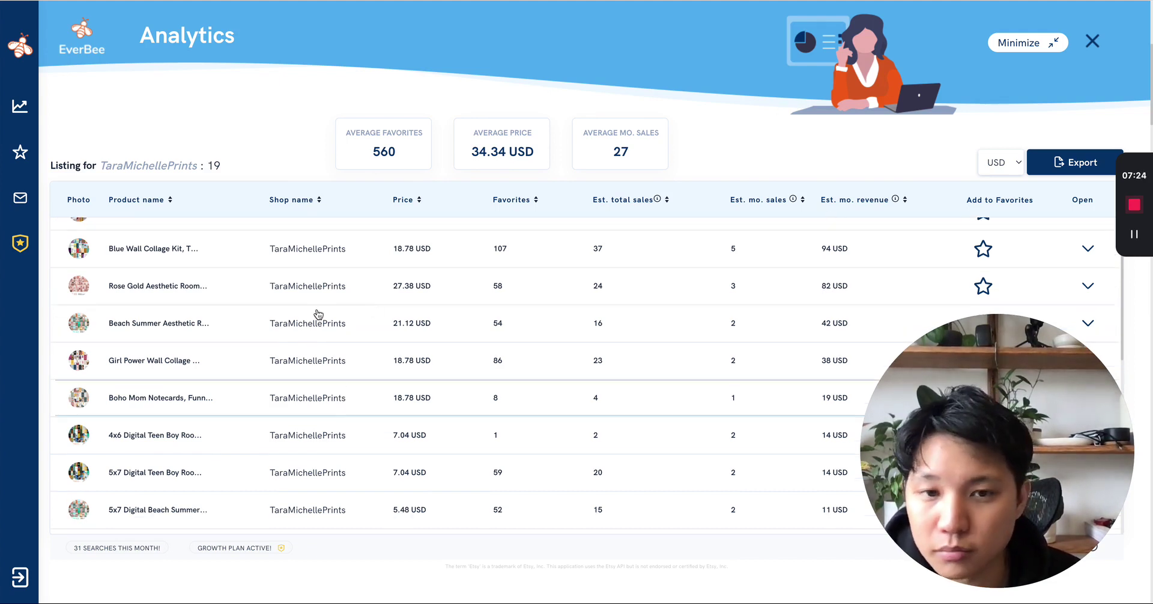
scroll(834, 336, up, 1)
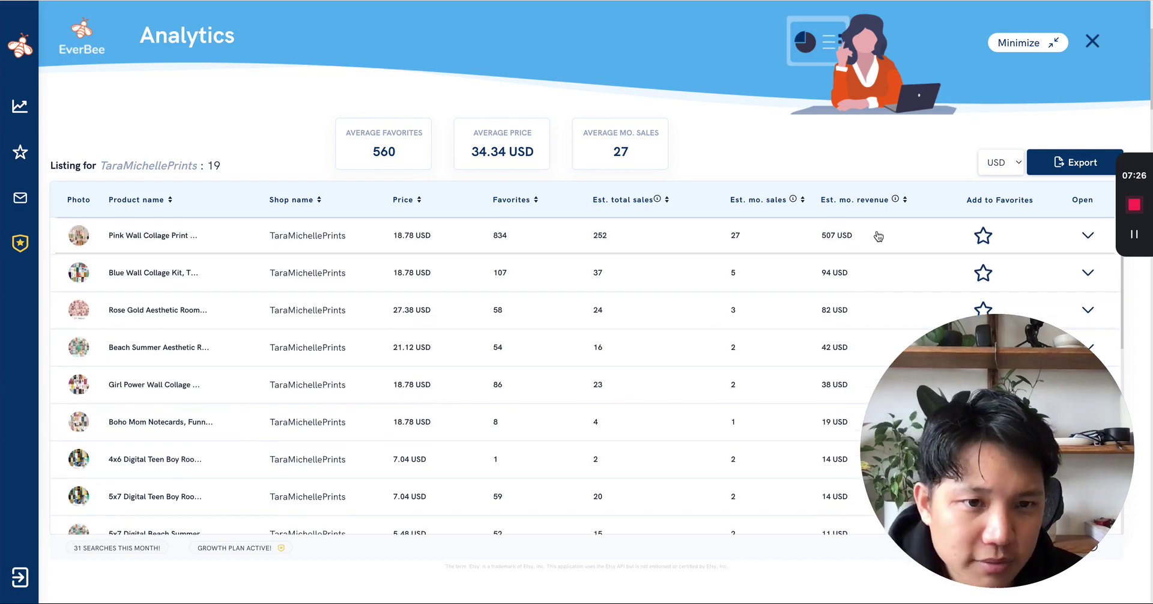
scroll(832, 405, down, 5)
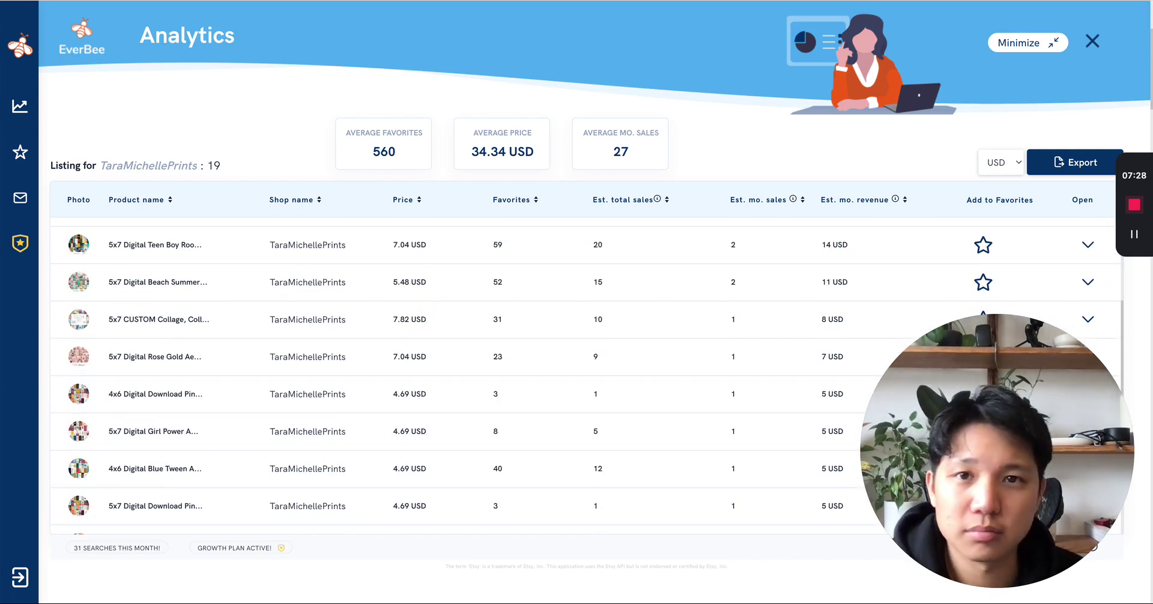
- Leave the shop's analytics, return to the printable wall art results, and load the product details beneath the William Morris Print row
key(Escape)
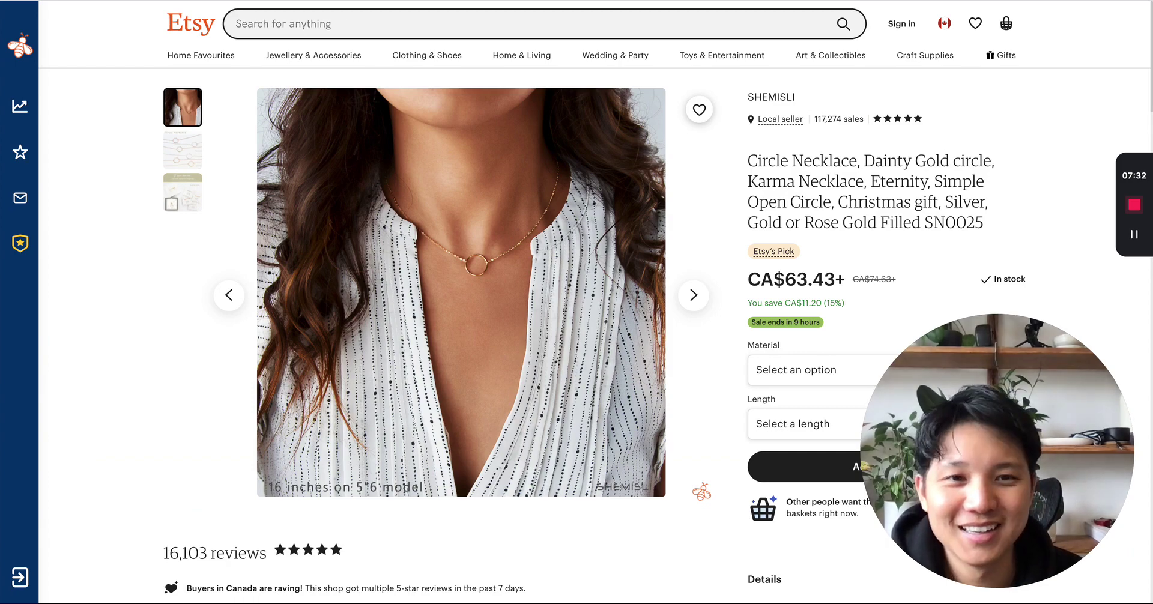
scroll(873, 276, up, 3)
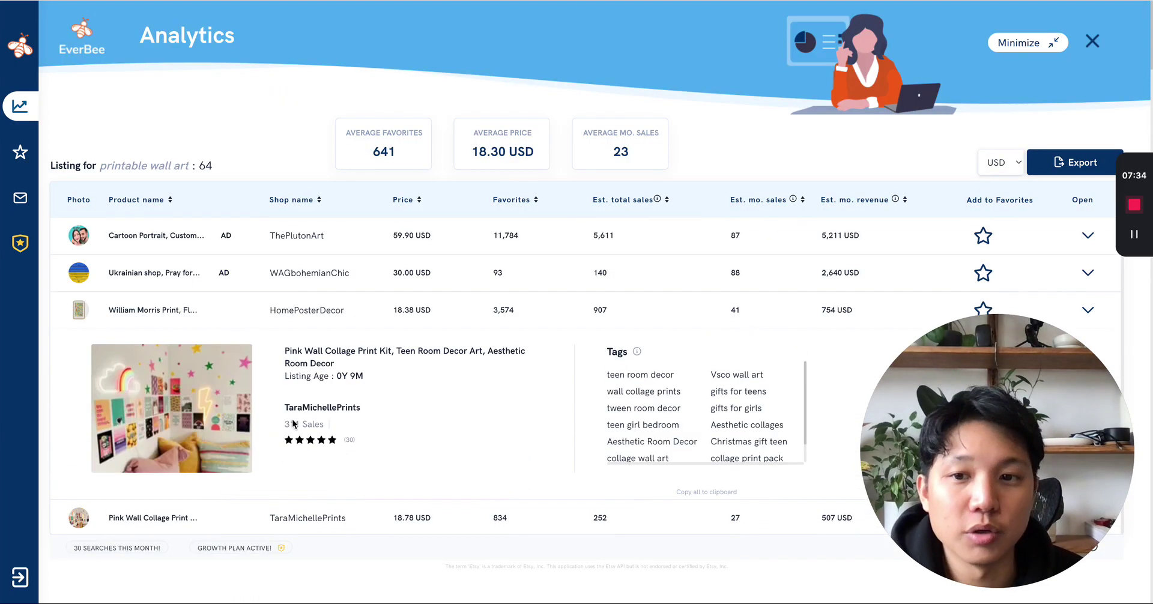
click(860, 336)
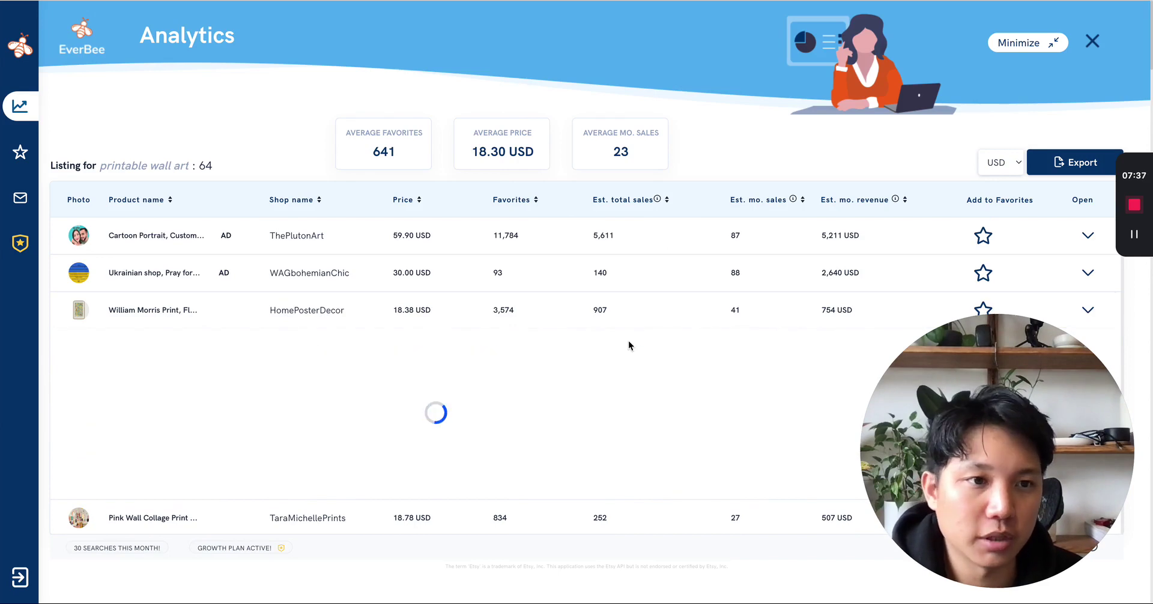